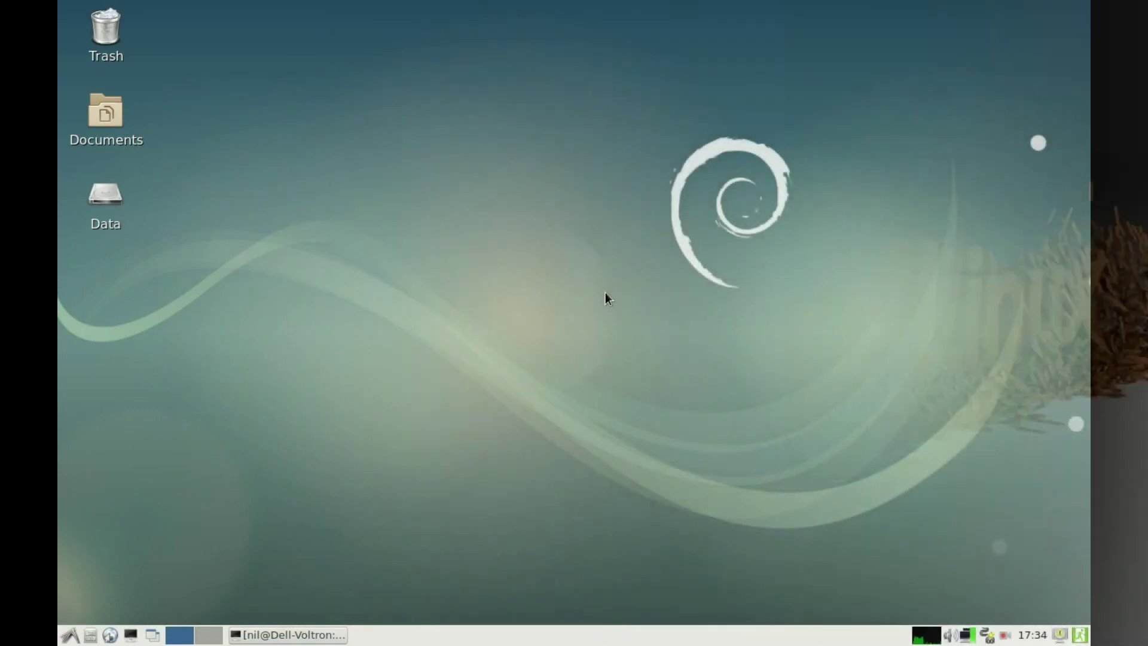
Step: Minimize the htop terminal window to clear the desktop
left_click(70, 635)
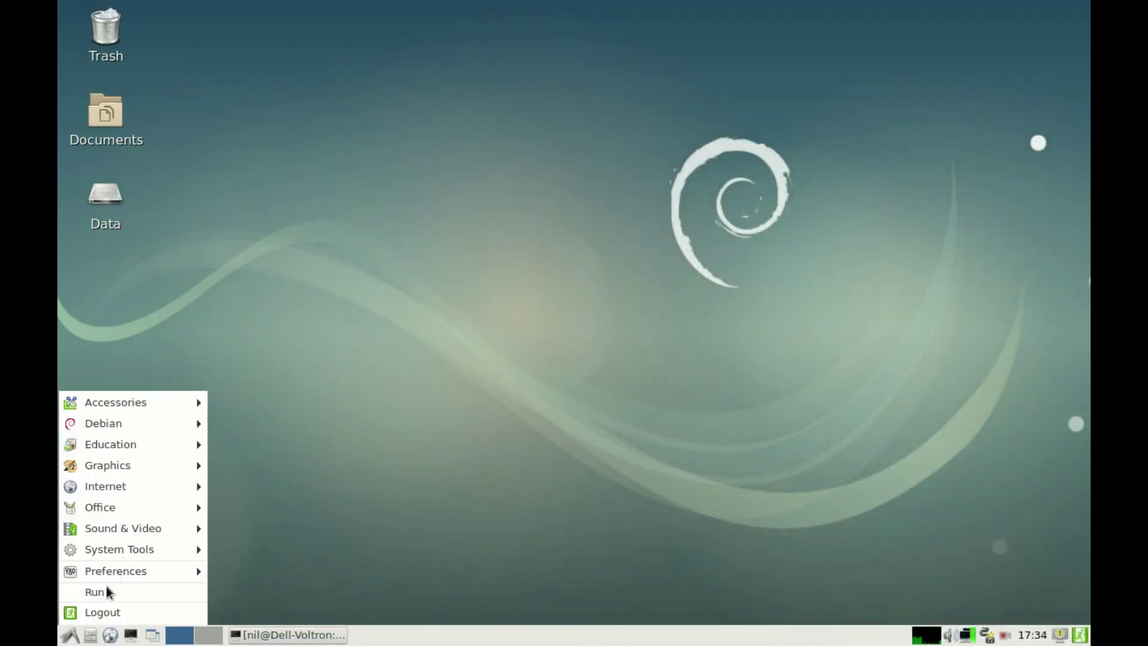
left_click(287, 635)
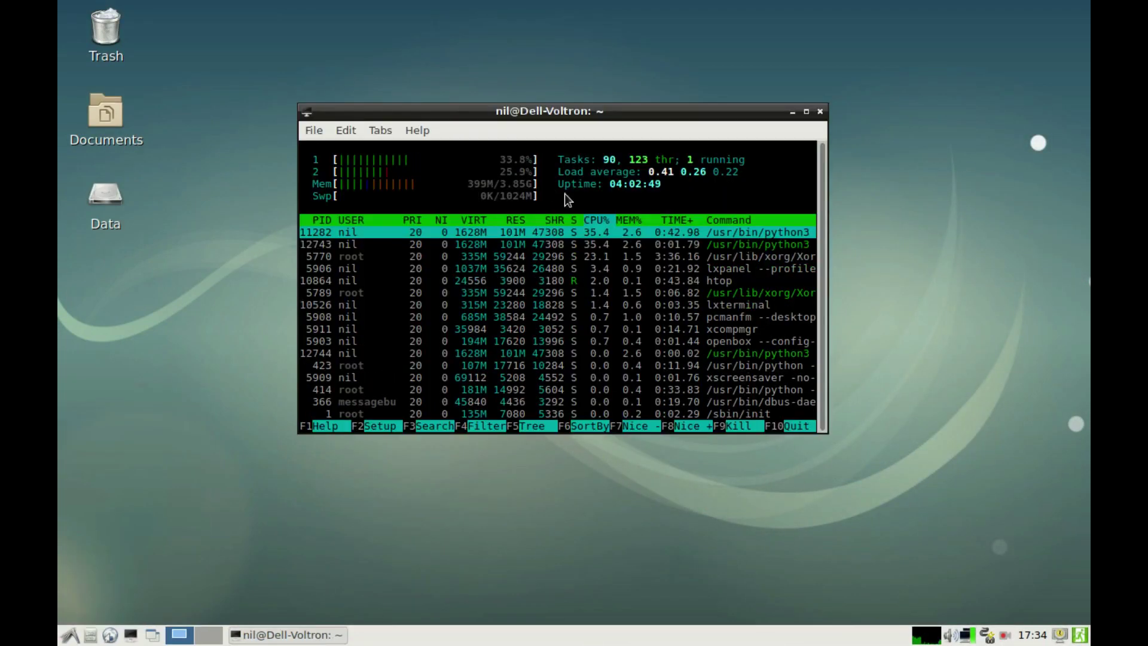
left_click(792, 111)
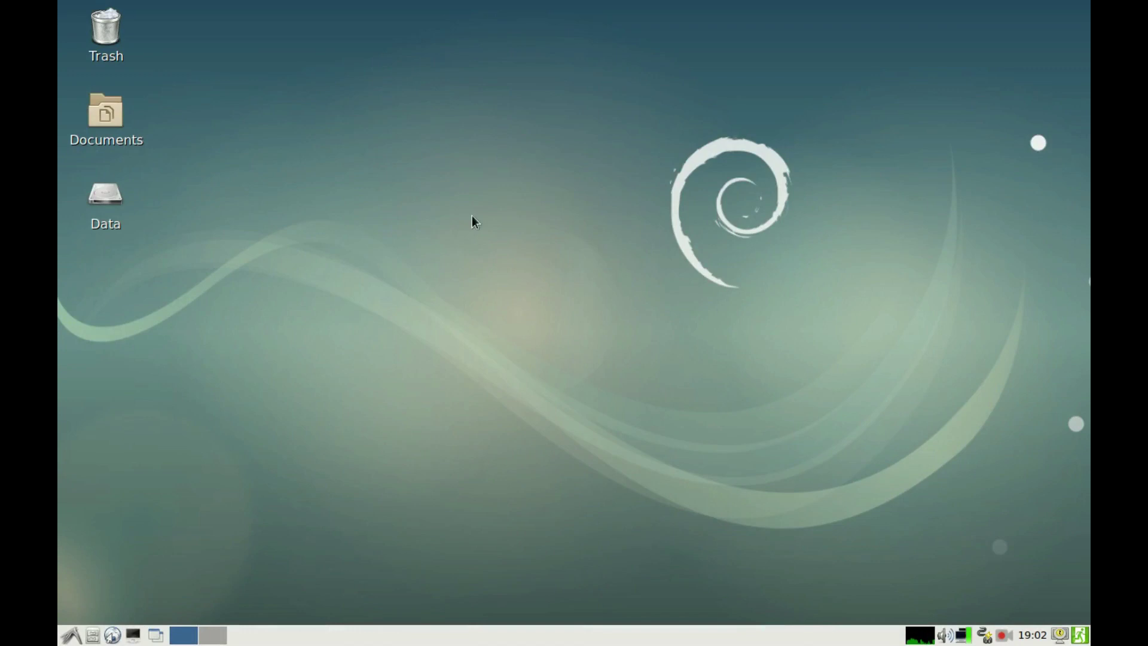
Step: Set the desktop wallpaper to the black Lamborghini image from the home folder
right_click(518, 246)
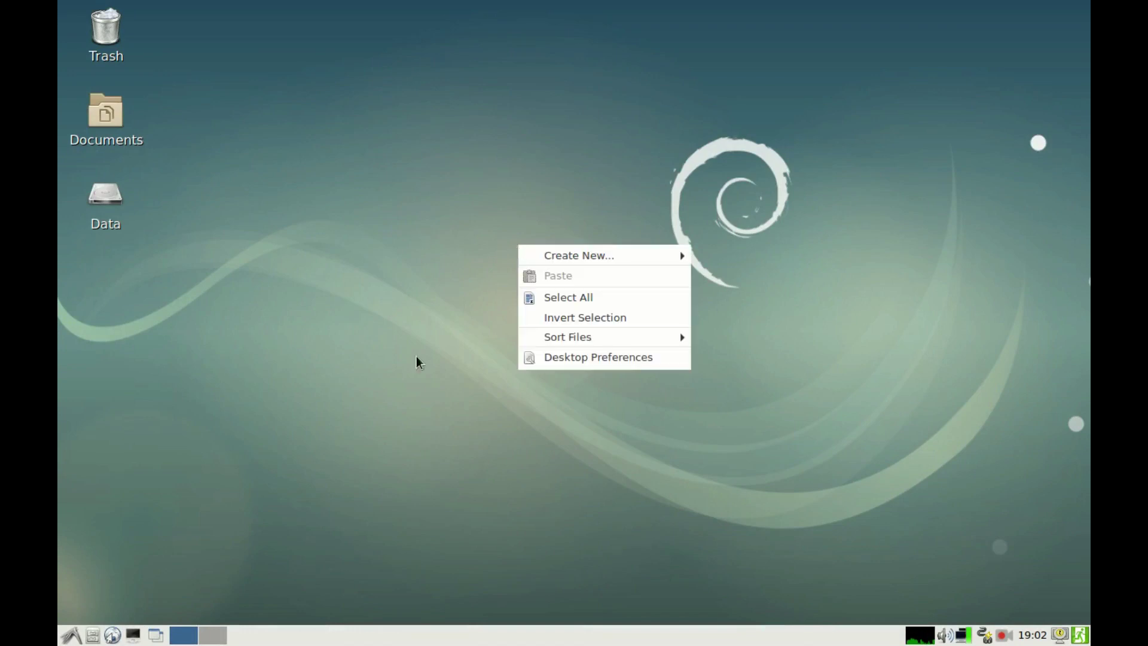
left_click(546, 356)
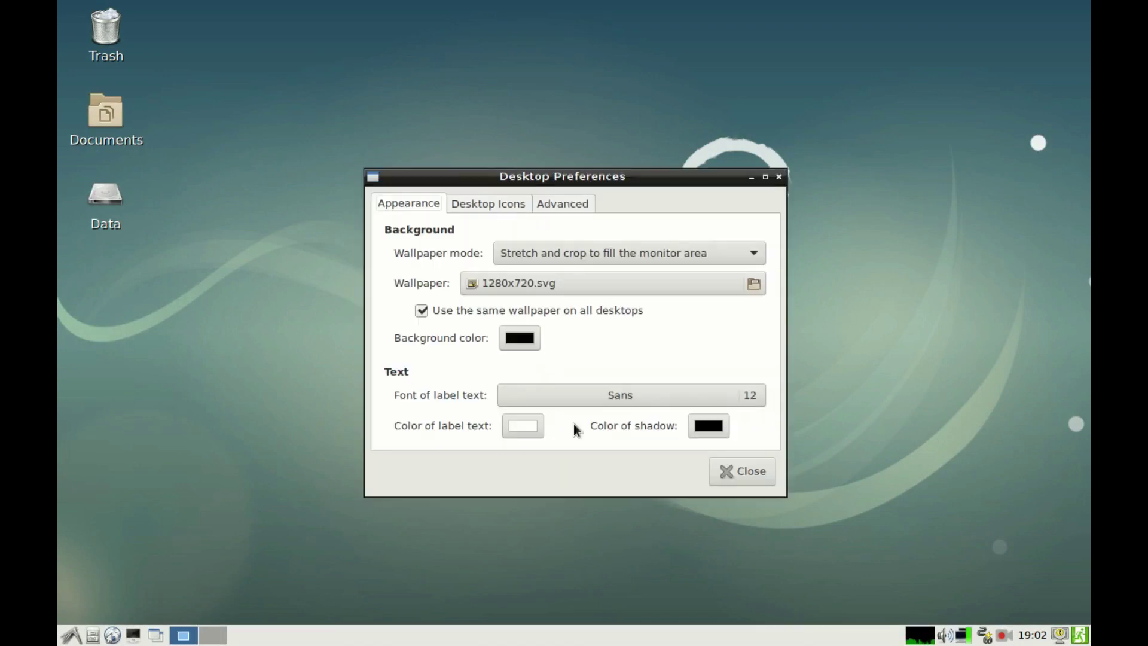
left_click(500, 289)
left_click(257, 241)
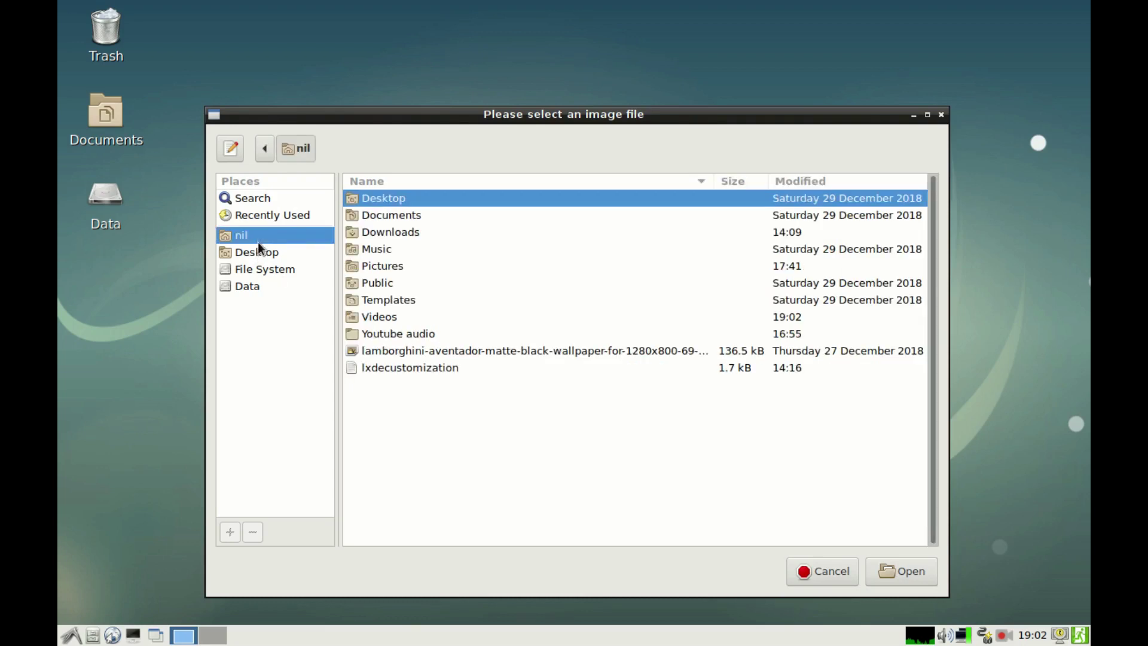
left_click(379, 348)
double_click(383, 345)
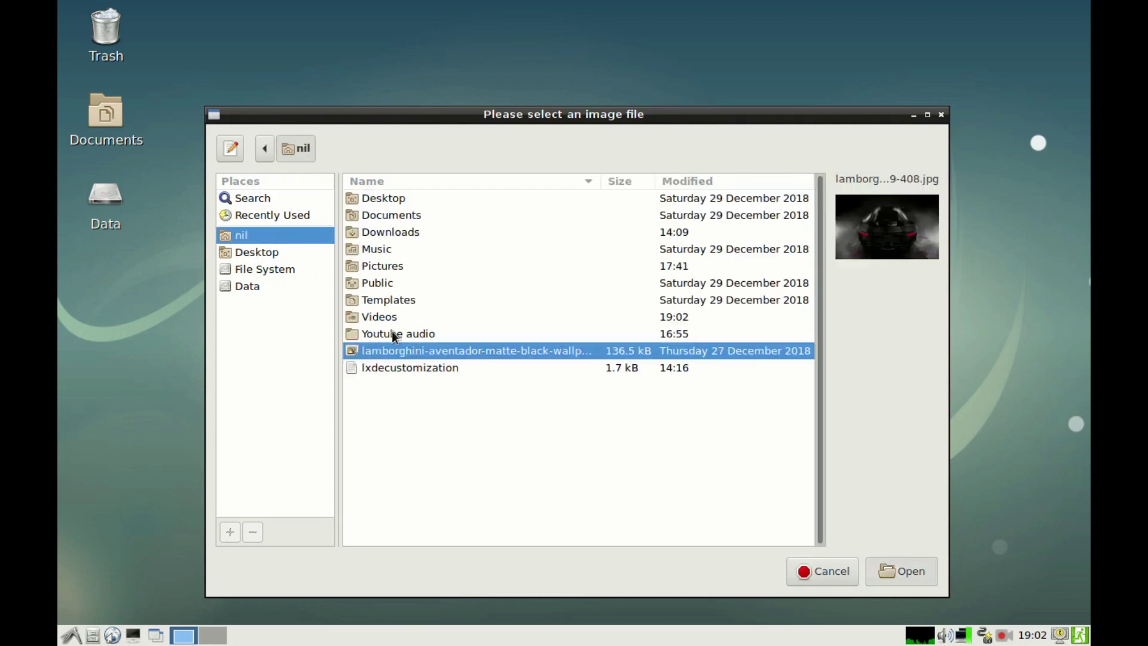
Step: Hide the Documents, Trash and mounted-volume desktop icons in Desktop Preferences
left_click(464, 206)
left_click(397, 250)
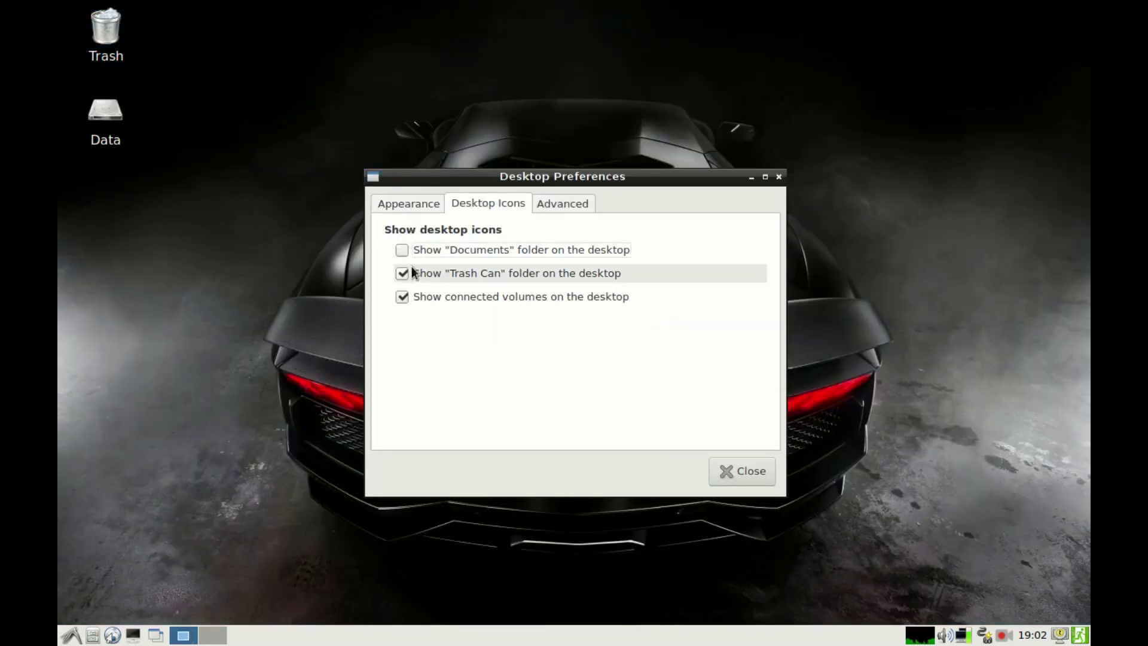
left_click(400, 274)
left_click(397, 295)
left_click(726, 471)
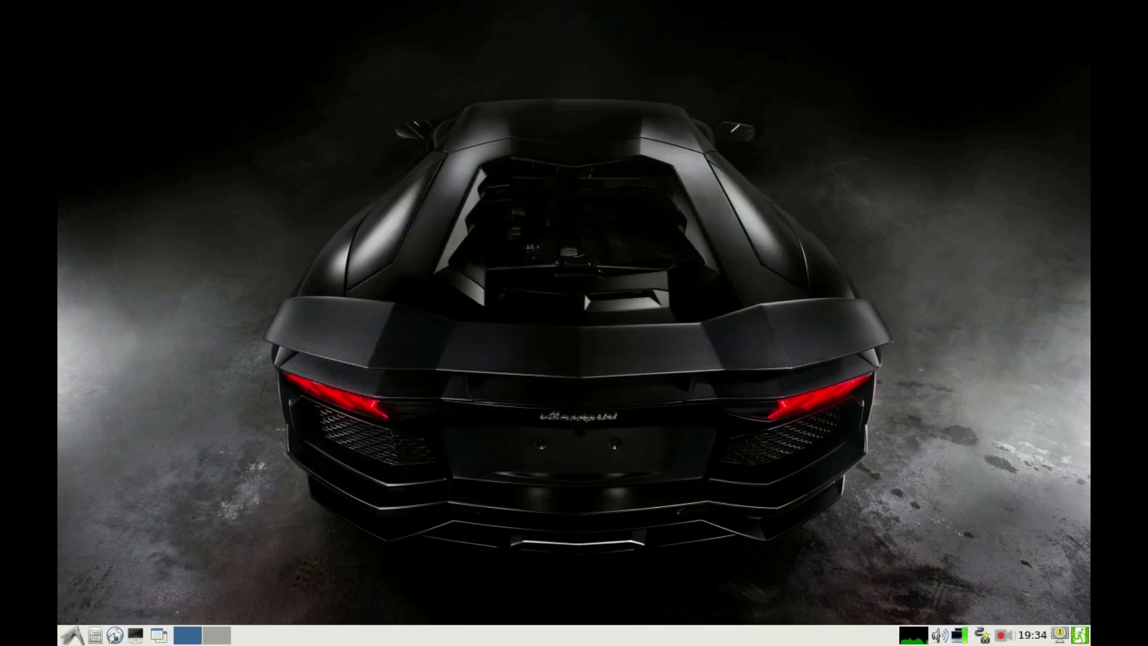
Step: Move the panel to the top edge and lower its height from 26 to 16 pixels
right_click(488, 632)
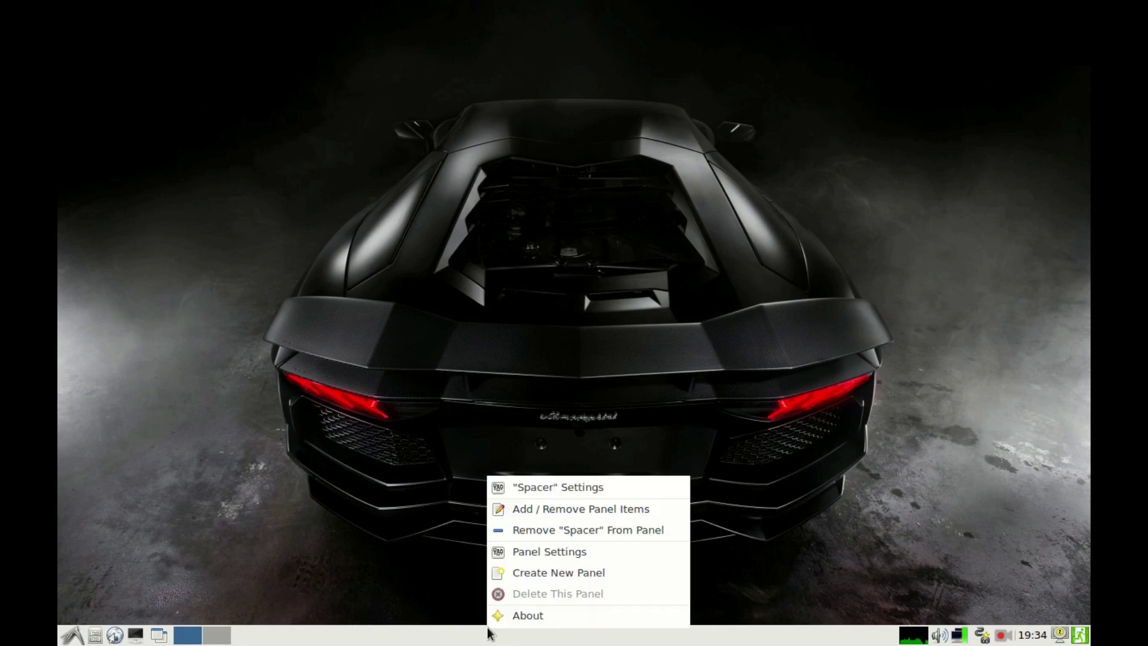
left_click(542, 552)
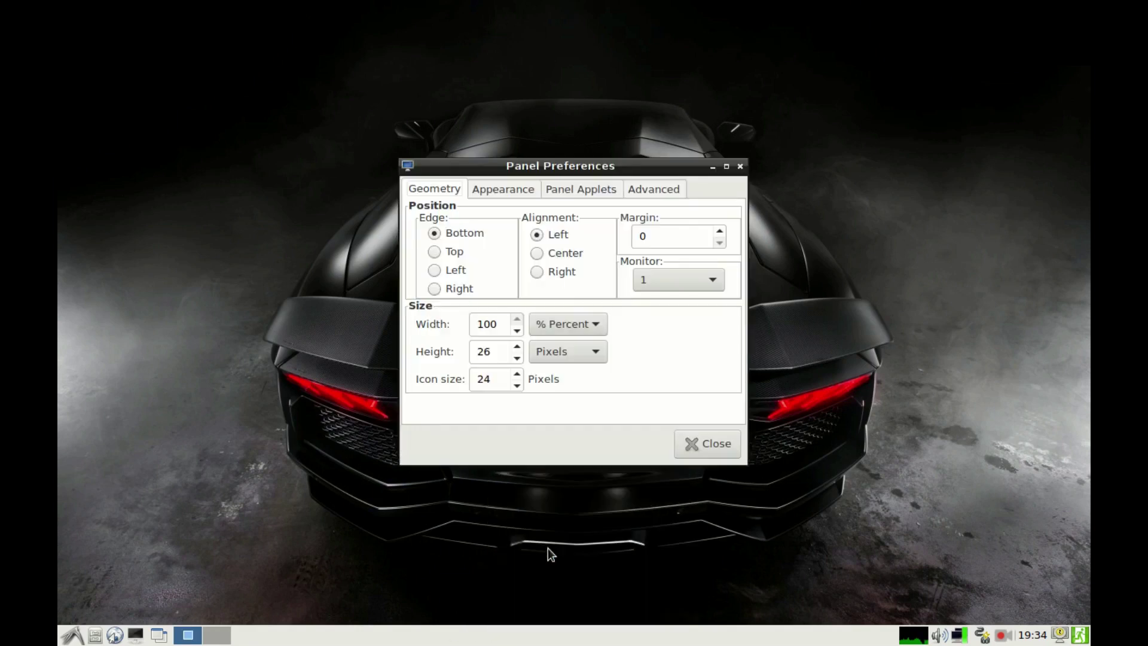
left_click_drag(562, 168, 547, 144)
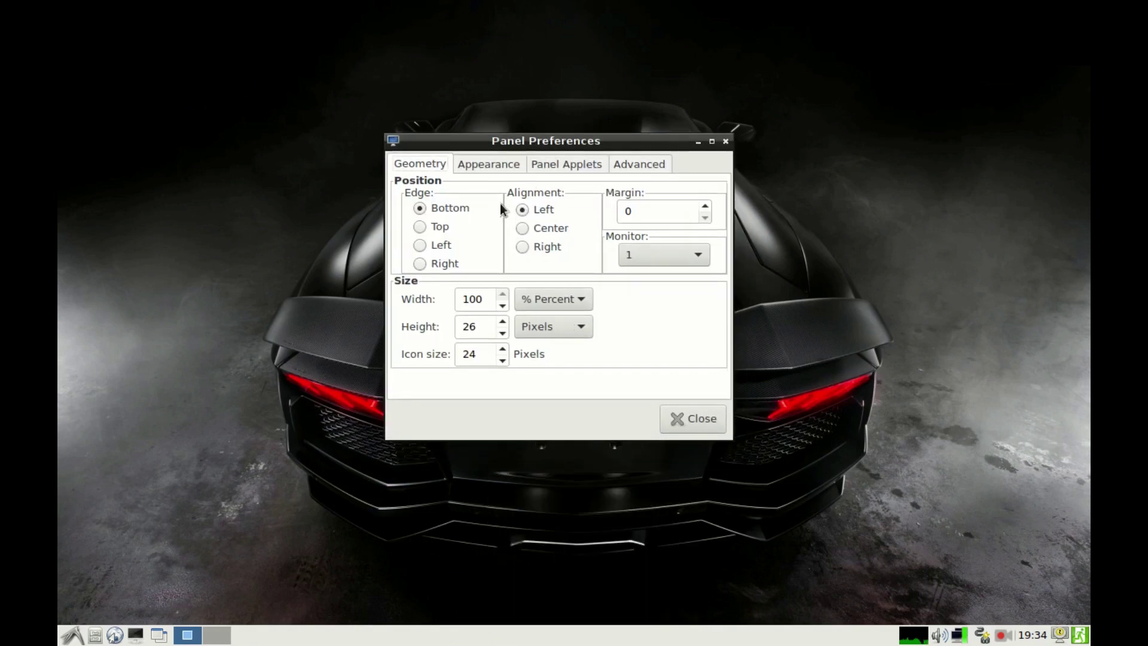
left_click(435, 230)
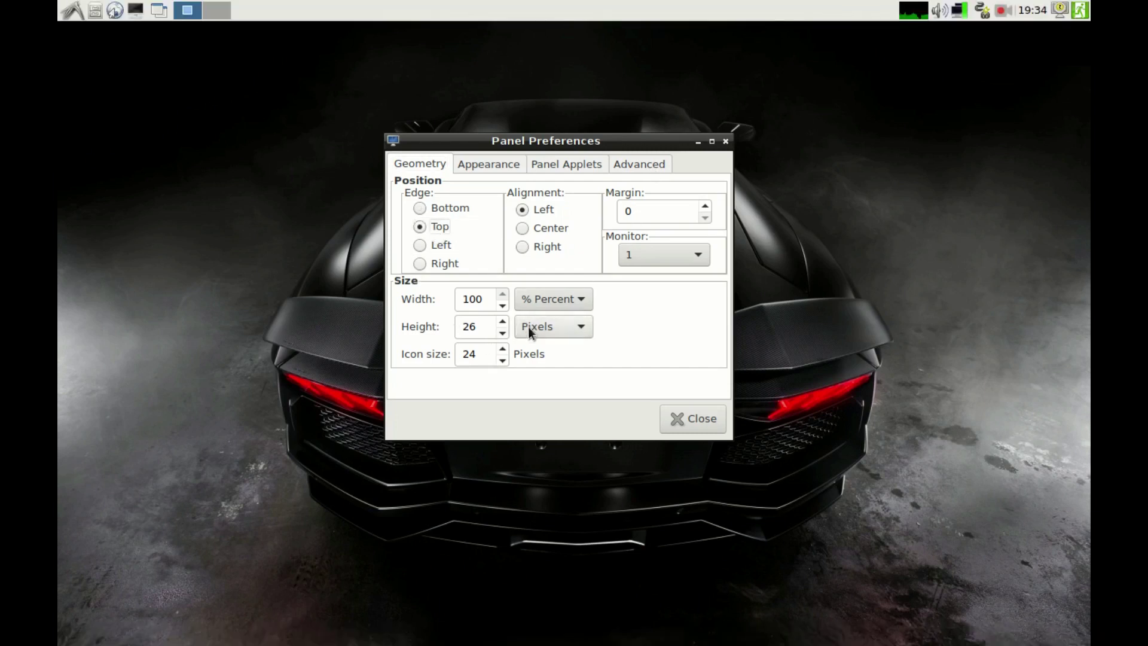
left_click(502, 333)
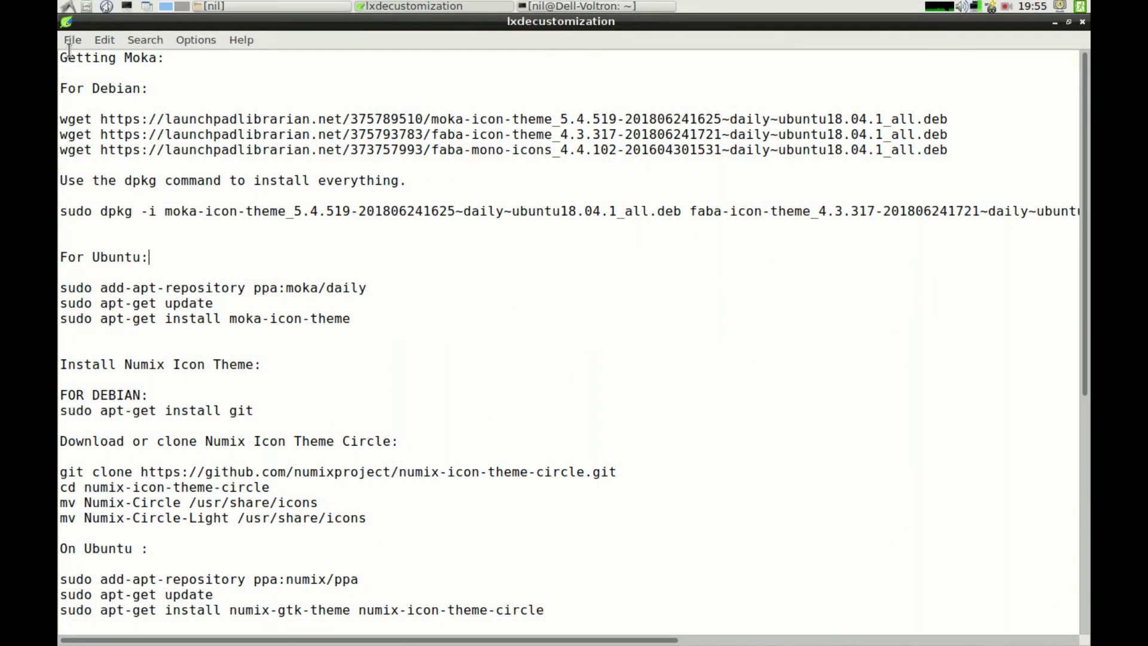
Step: Review the Getting Moka and Numix headings and first wget command, briefly checking the terminal
left_click_drag(67, 57, 148, 58)
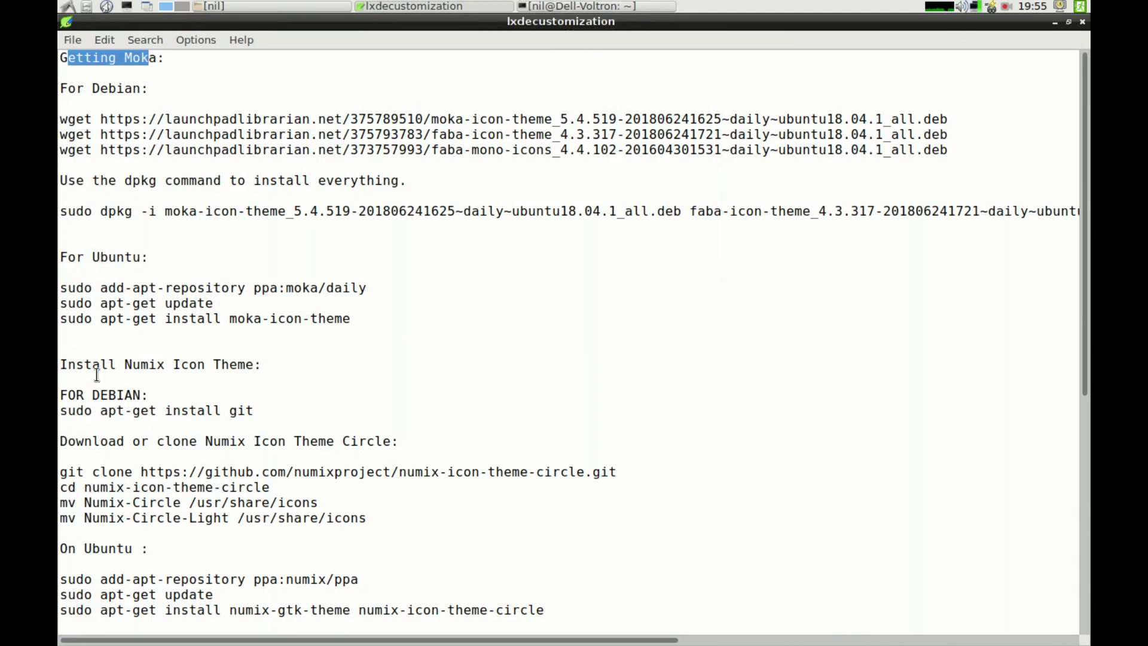
left_click_drag(109, 364, 266, 364)
key("Right")
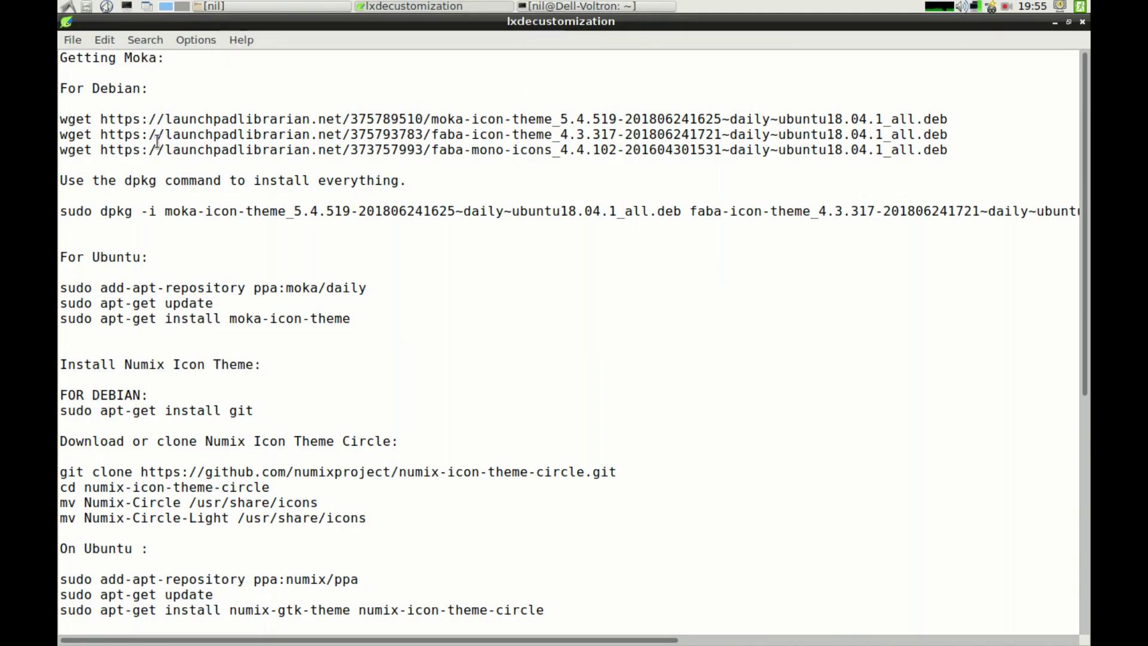
left_click_drag(60, 119, 426, 134)
left_click(595, 6)
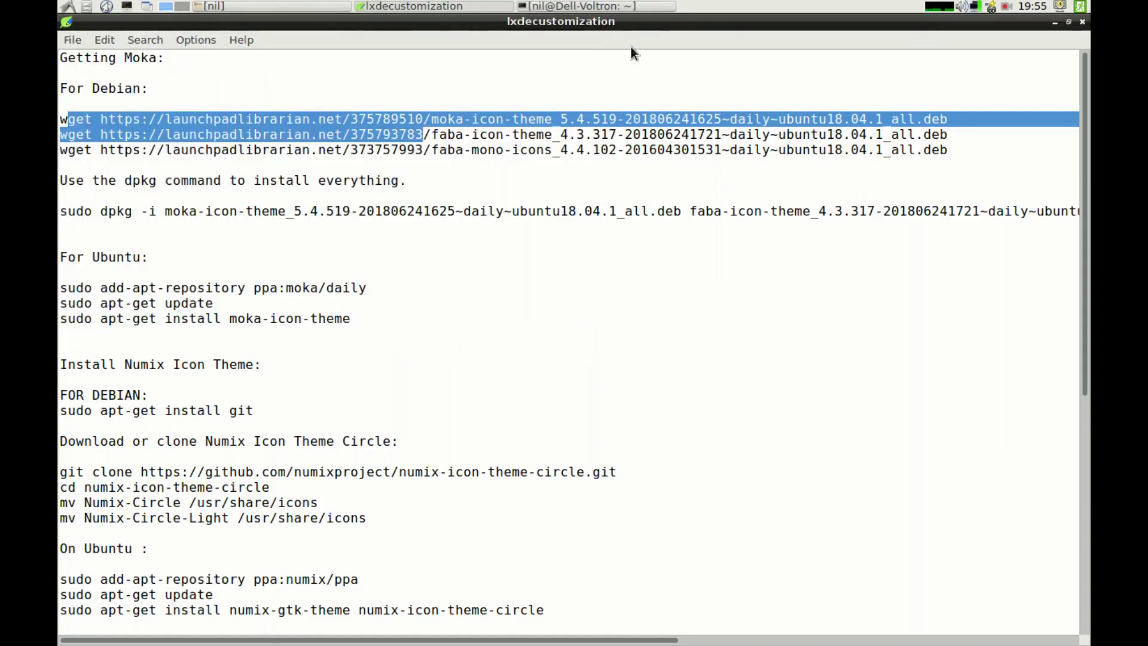
left_click(551, 21)
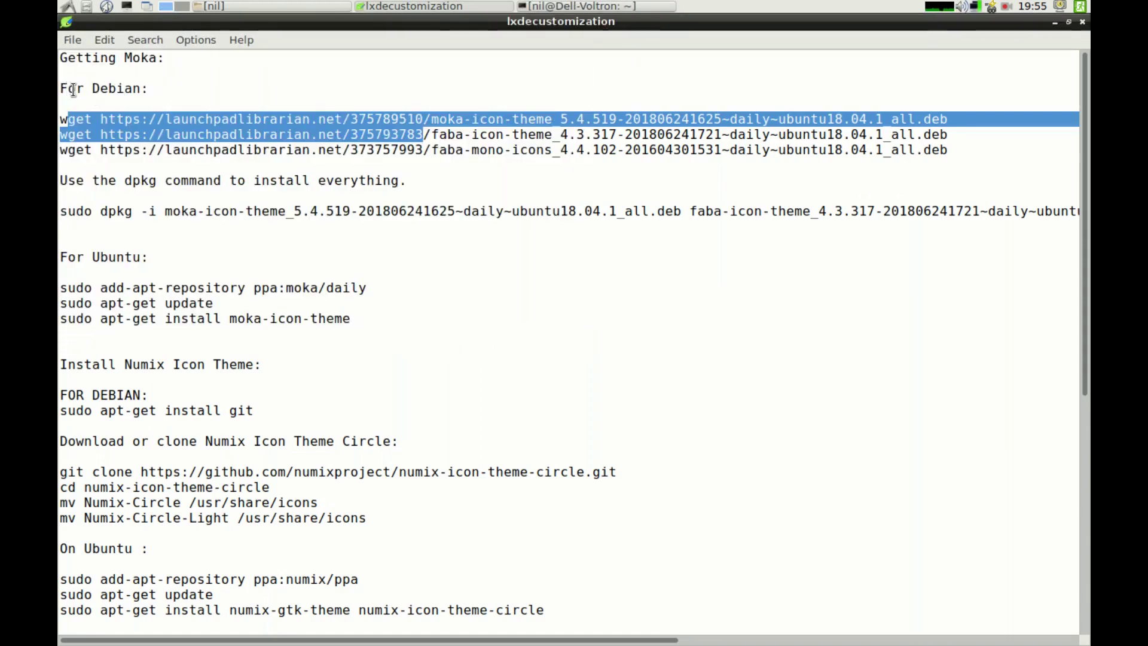
Step: Select the Debian and Ubuntu Moka install commands in the lxdecustomization notes
left_click_drag(64, 88, 539, 233)
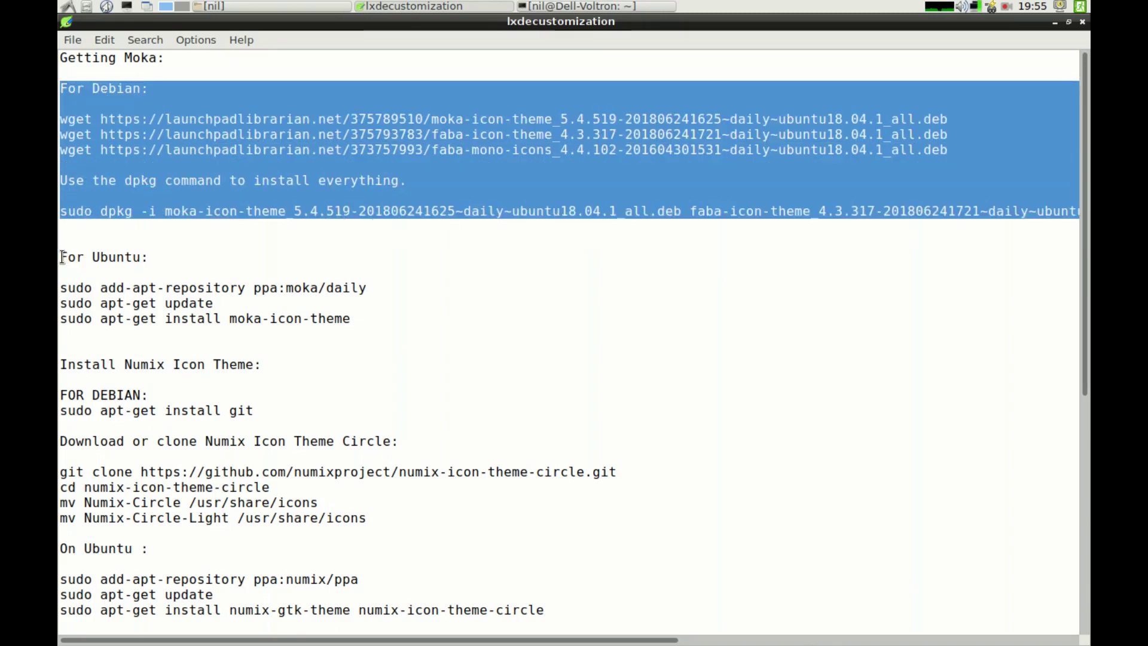
left_click_drag(61, 257, 128, 274)
left_click_drag(127, 273, 350, 319)
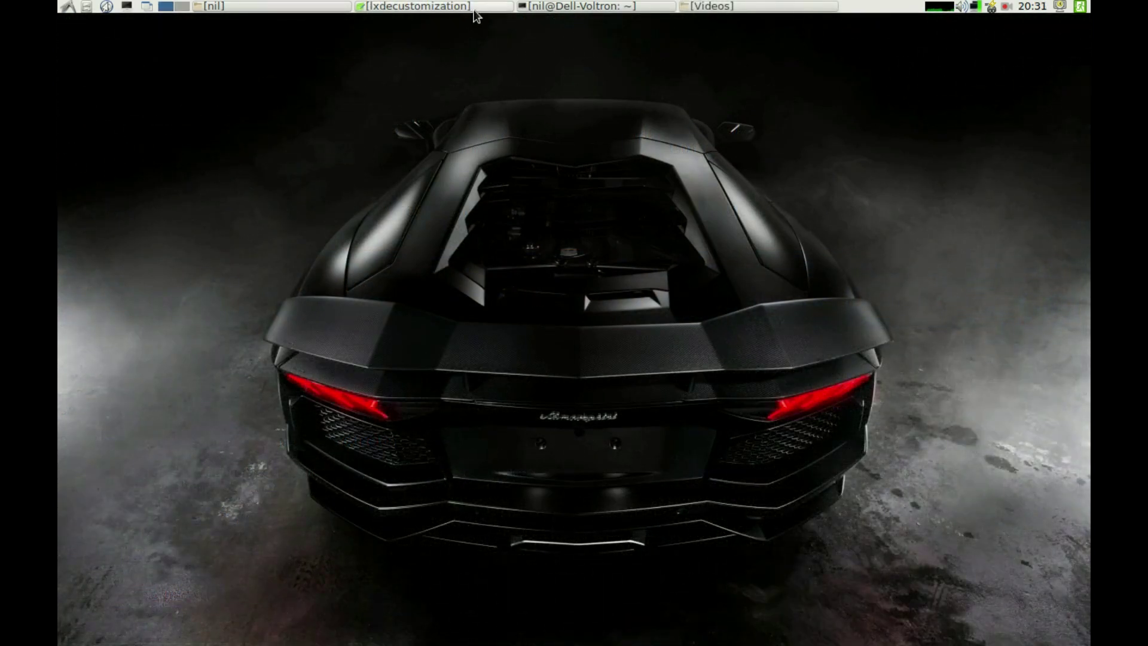
Step: Install docky and xcompmgr via sudo apt-get, entering the account password, then minimize the terminal
left_click(549, 6)
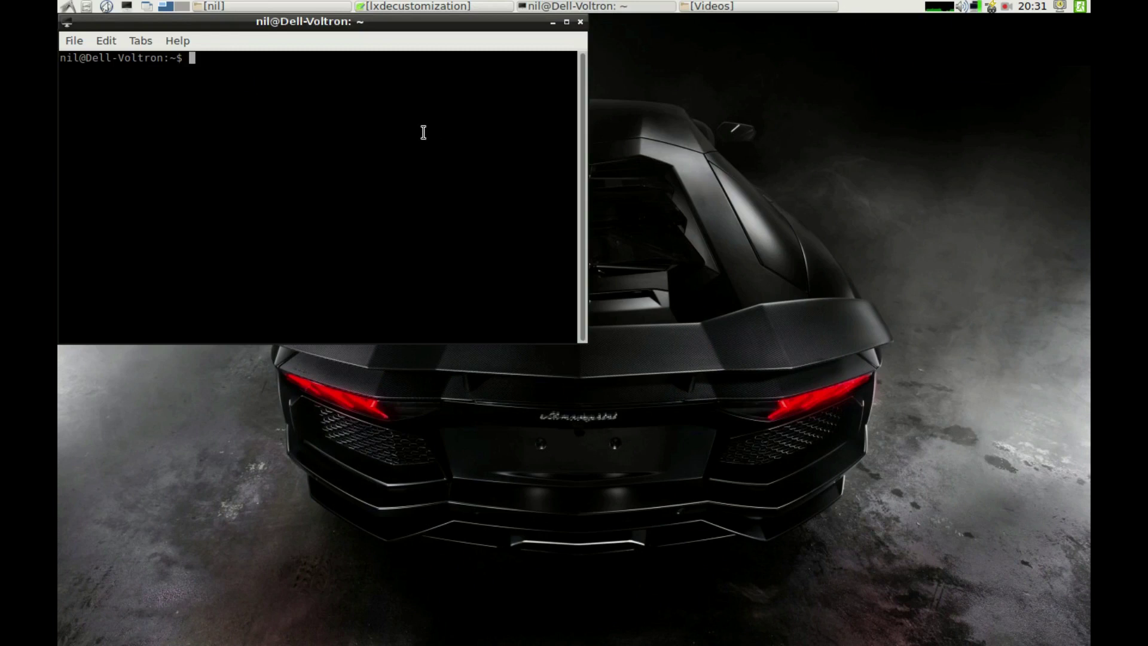
type("sudo apt-get install")
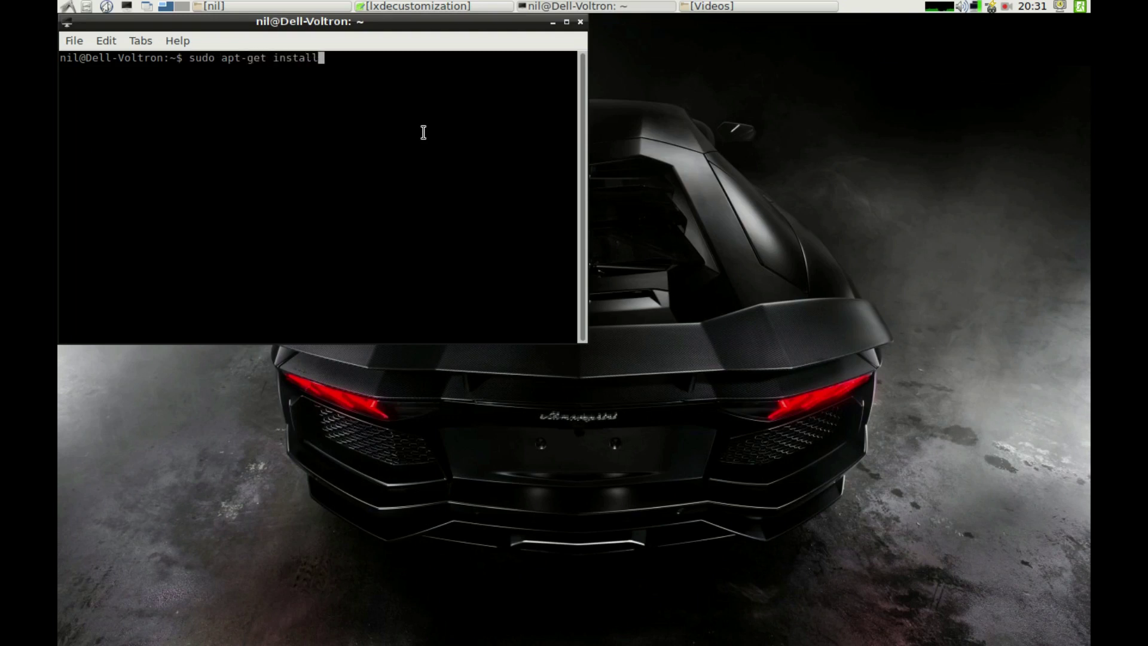
type(" docky")
key("Return")
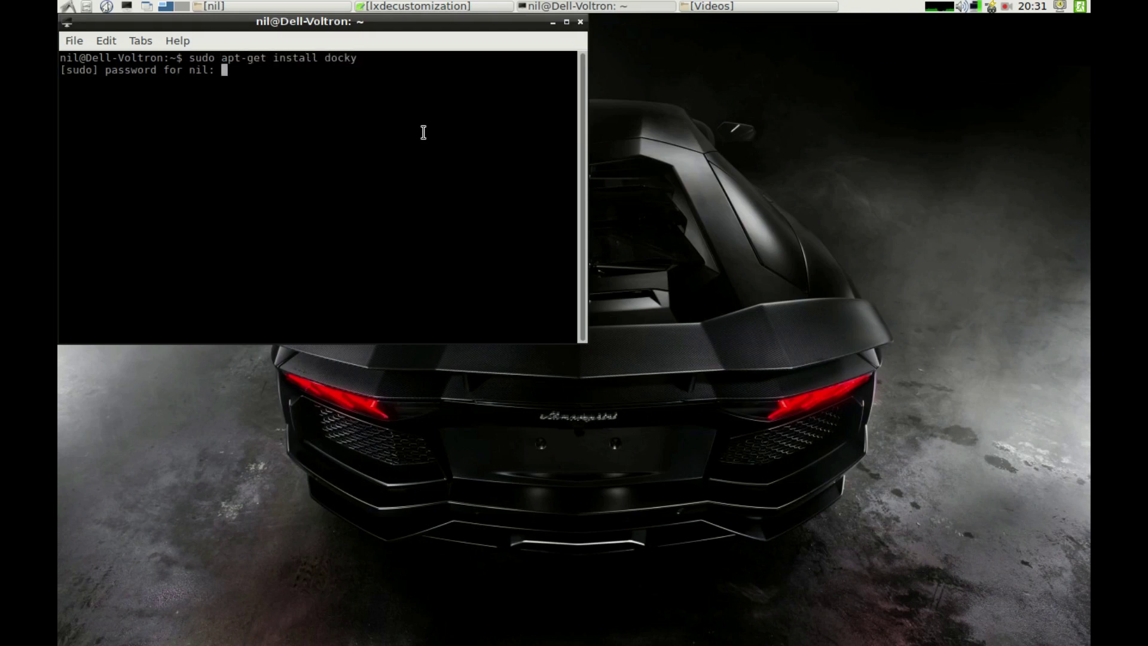
key("Return")
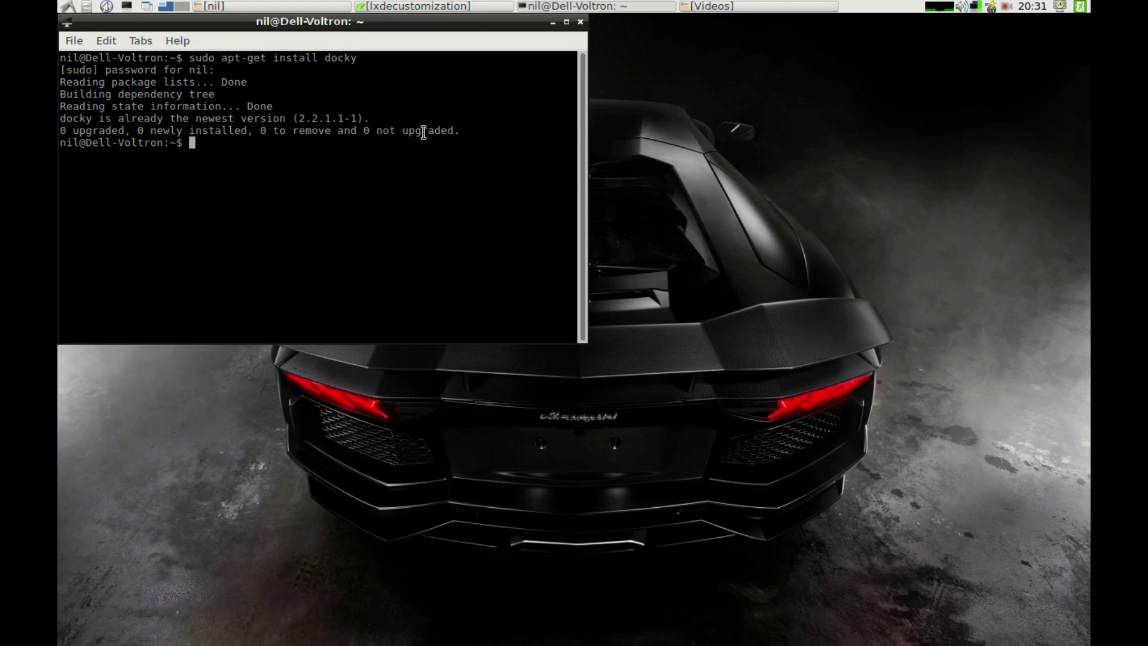
type("sudo apt-get install xcom")
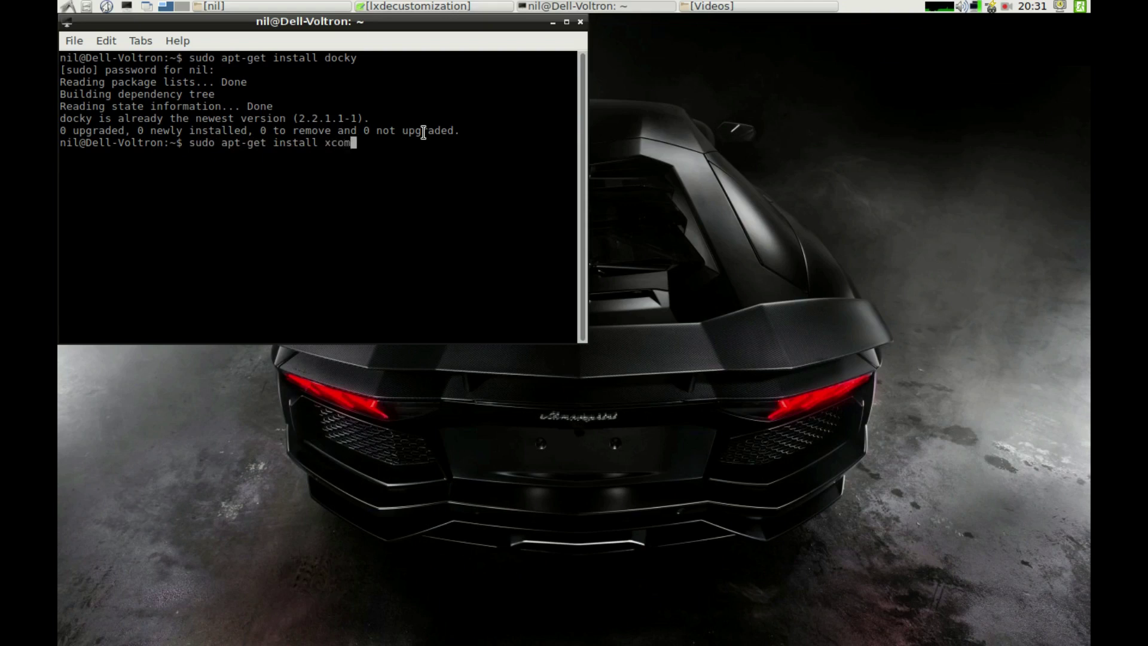
type("pmgr")
key("Return")
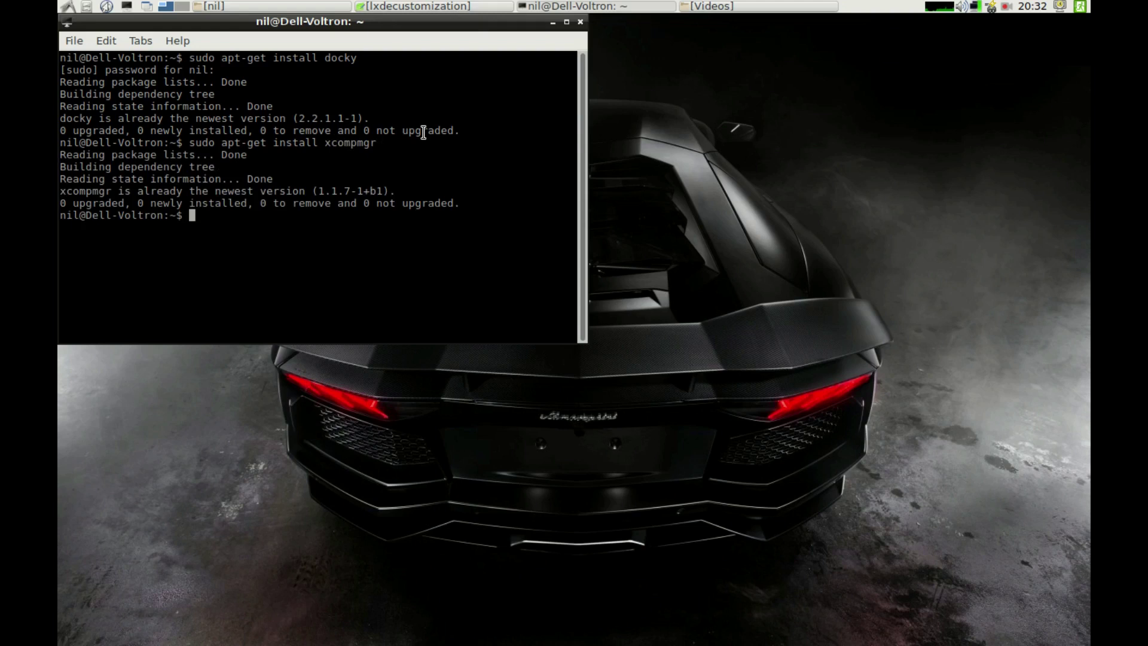
left_click(554, 24)
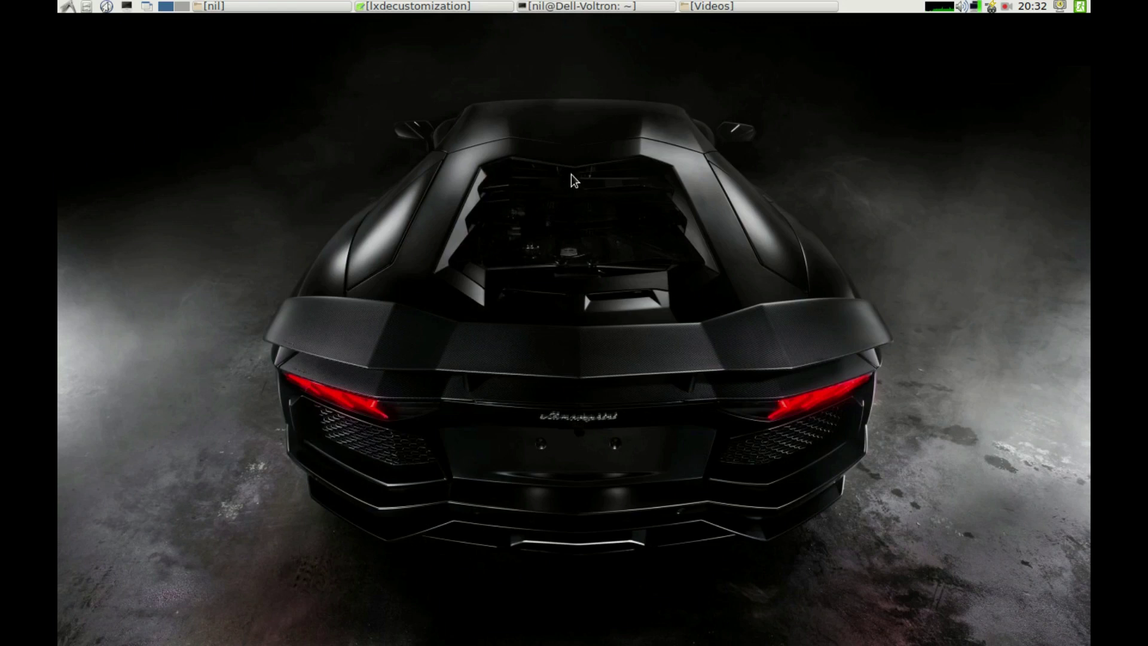
Step: Open the LXSession default applications settings on the Autostart tab
left_click(67, 6)
mouse_move(151, 192)
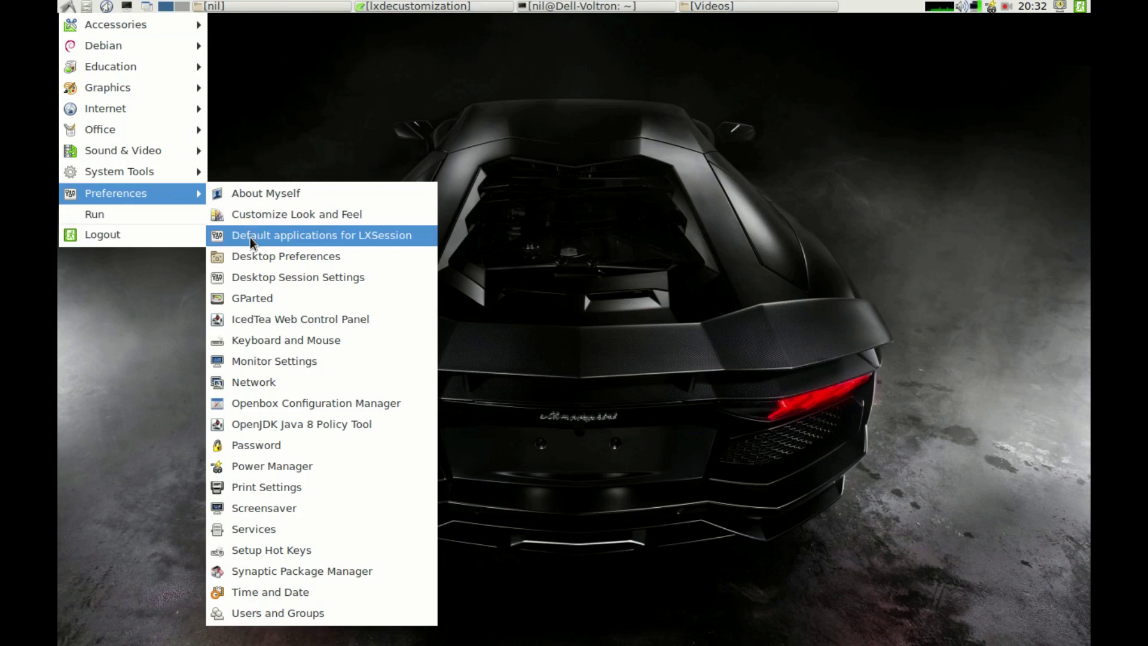
left_click(280, 235)
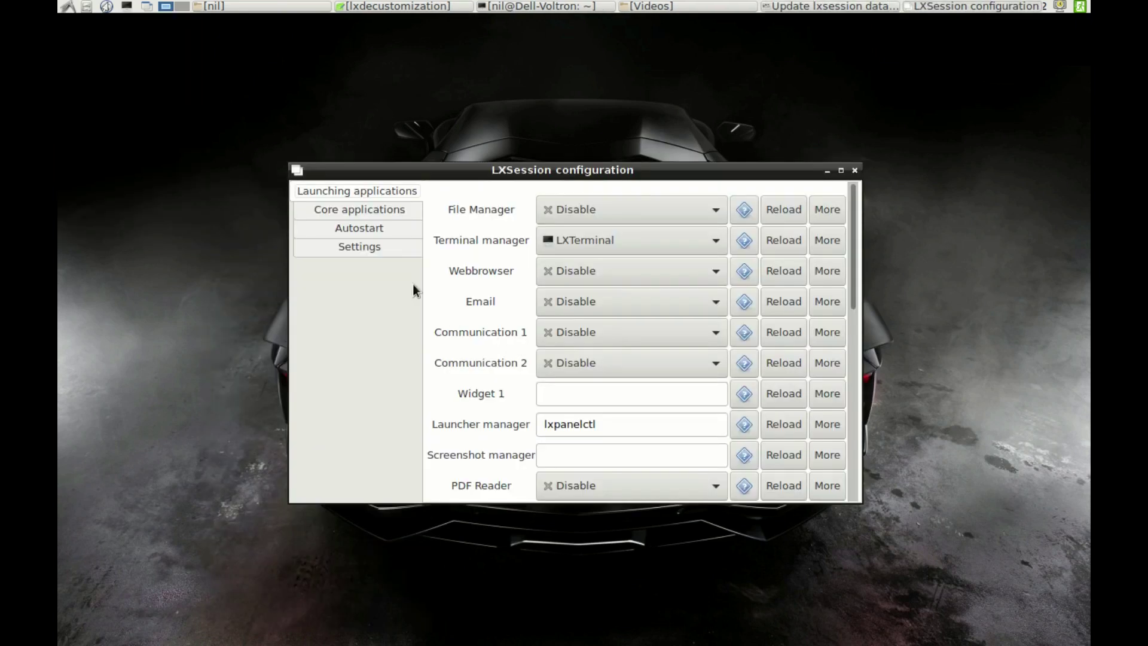
left_click(362, 226)
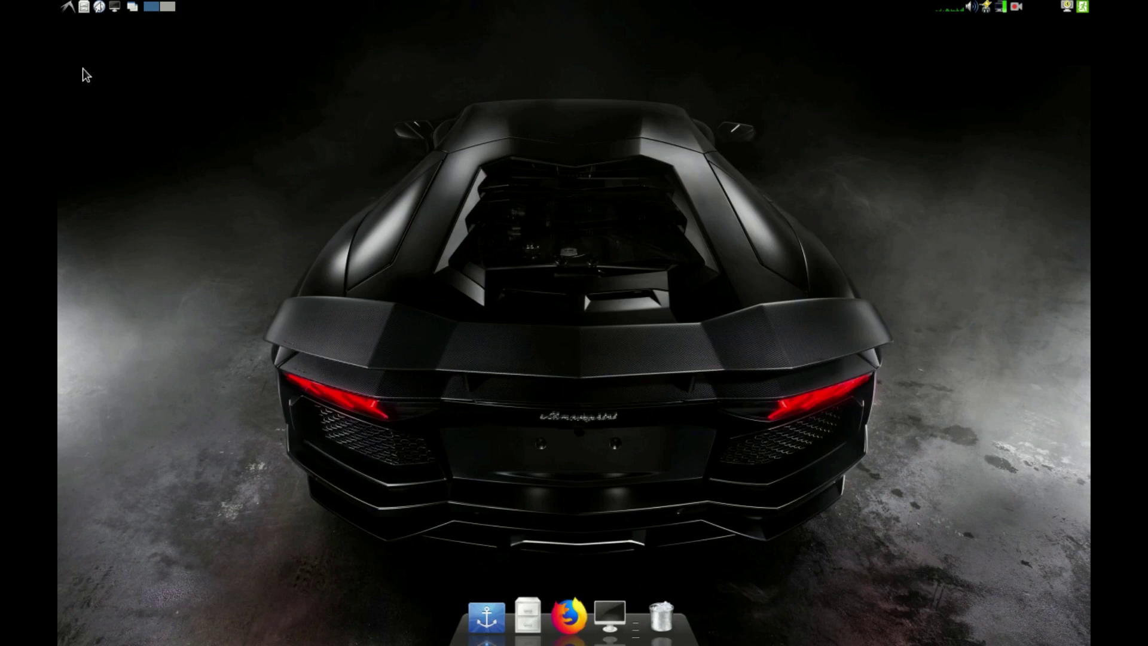
Step: Apply the Numix widget theme and Moka icon theme in Customize Look and Feel
left_click(68, 7)
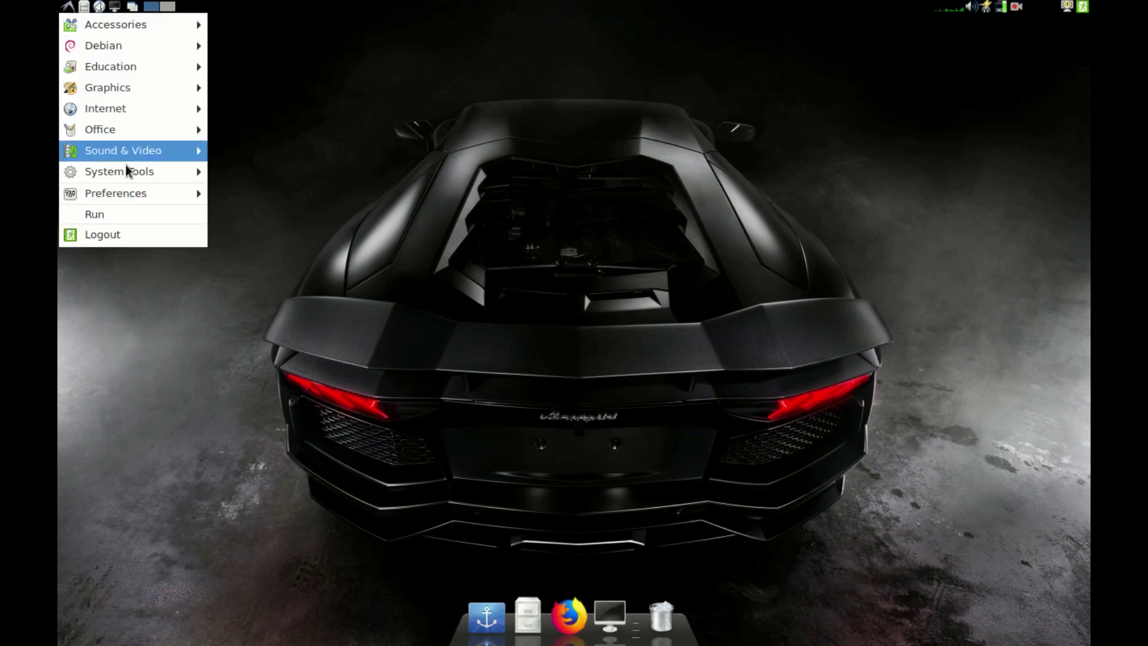
mouse_move(136, 191)
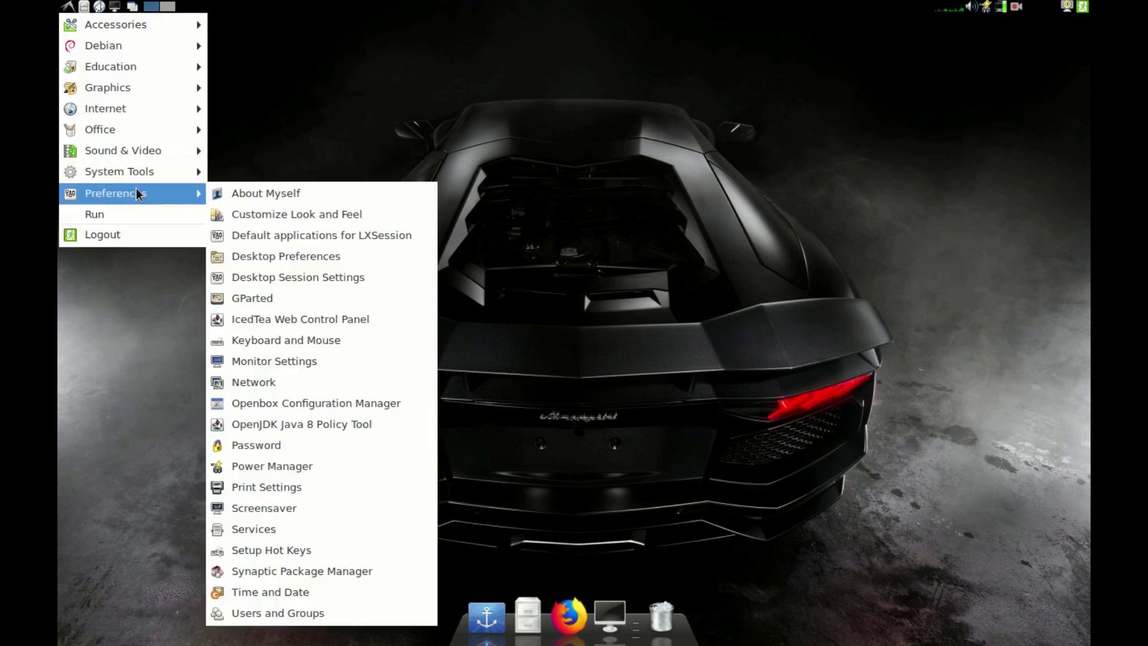
left_click(259, 213)
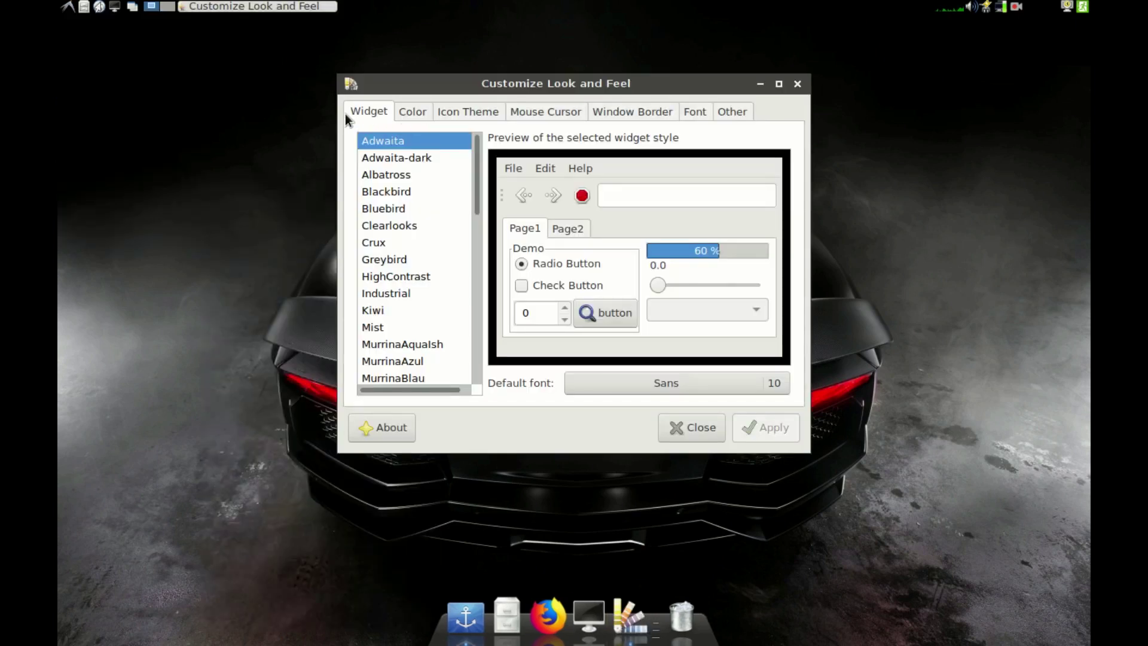
scroll(396, 267, "down", 10)
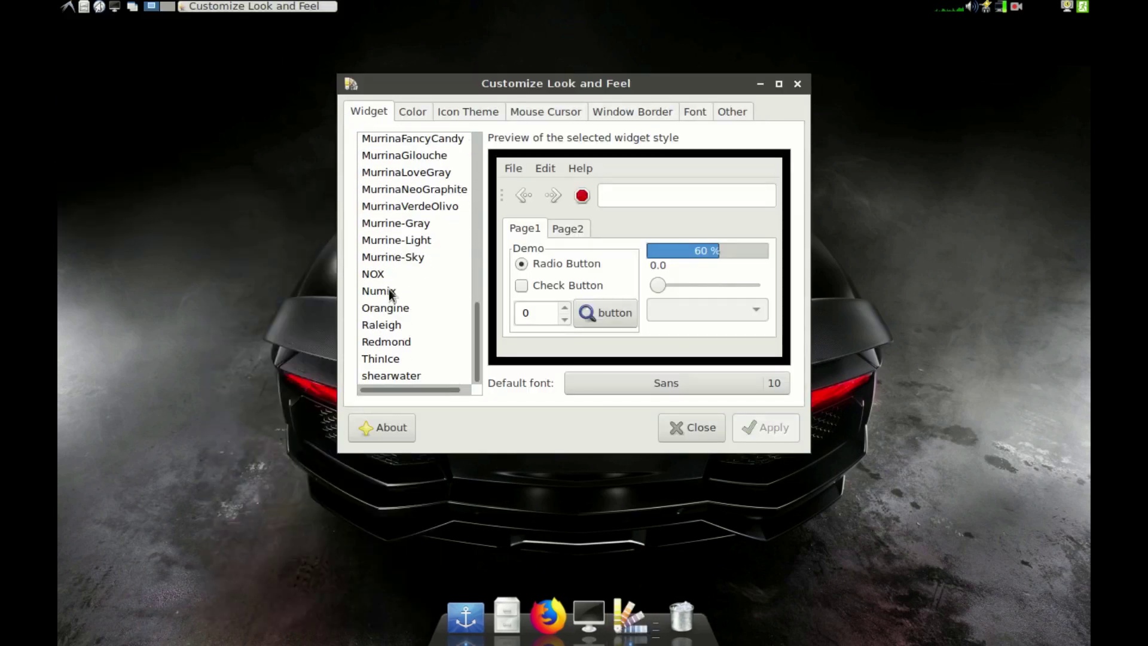
left_click(377, 291)
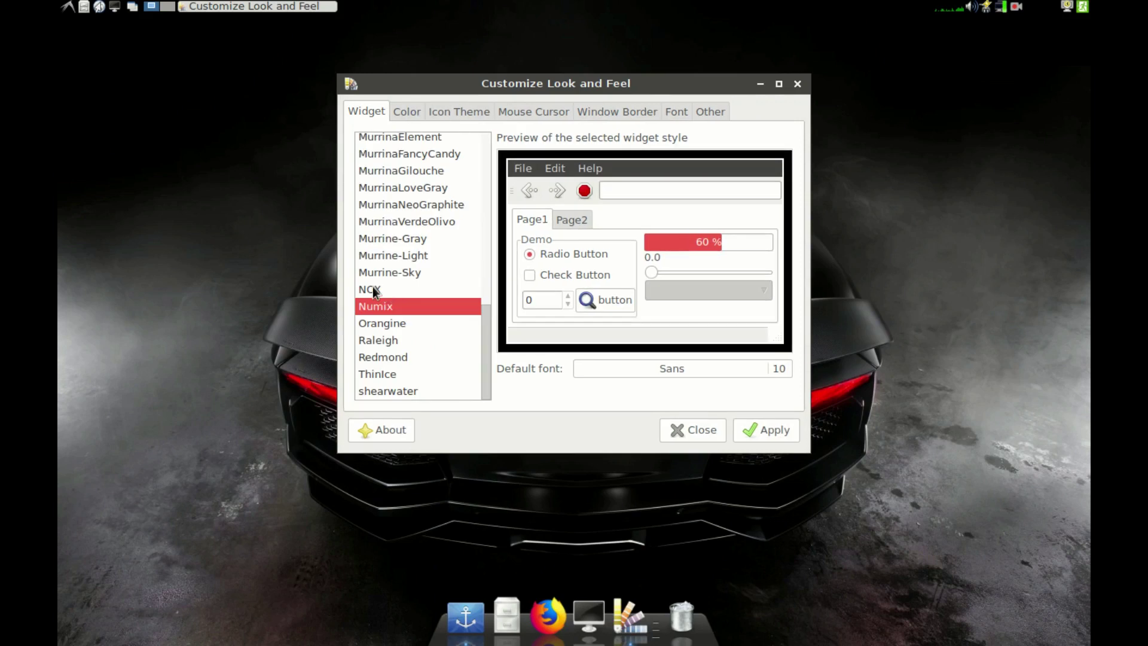
left_click(467, 112)
left_click(390, 225)
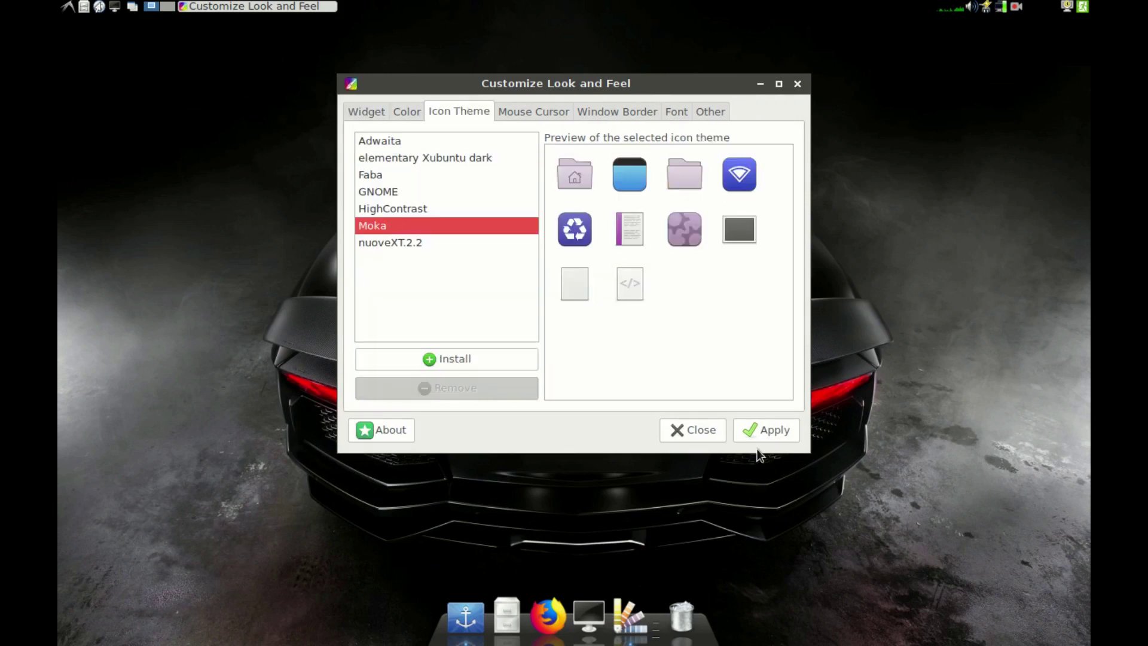
left_click(766, 429)
Step: Launch the Openbox Configuration Manager from the applications menu
left_click(68, 9)
mouse_move(111, 159)
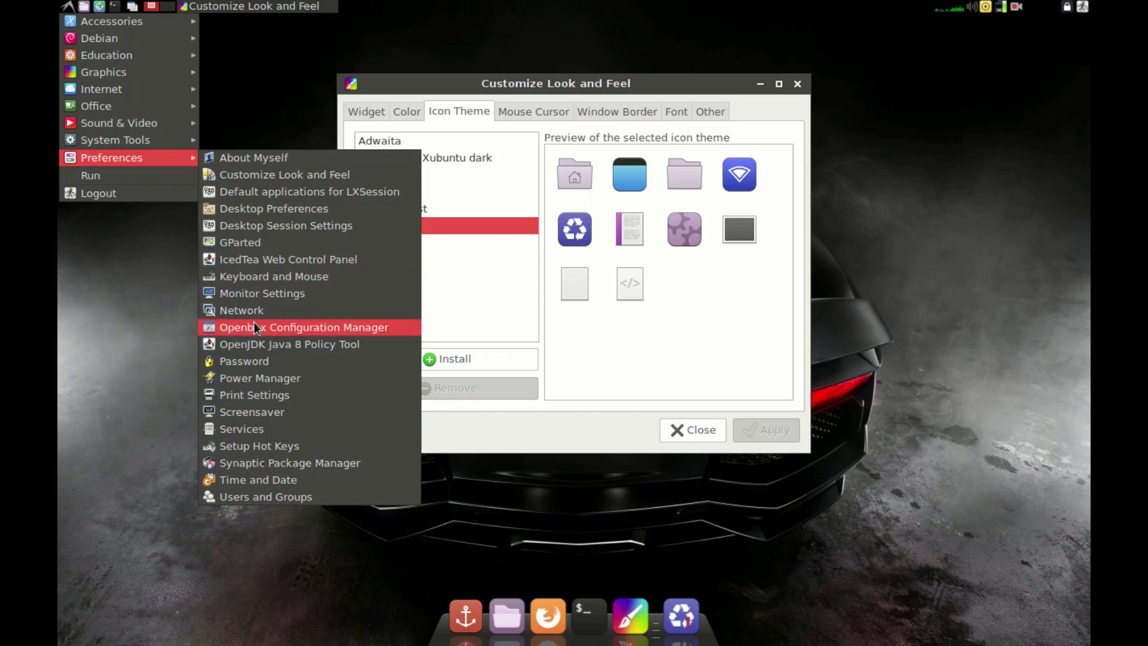
left_click(254, 327)
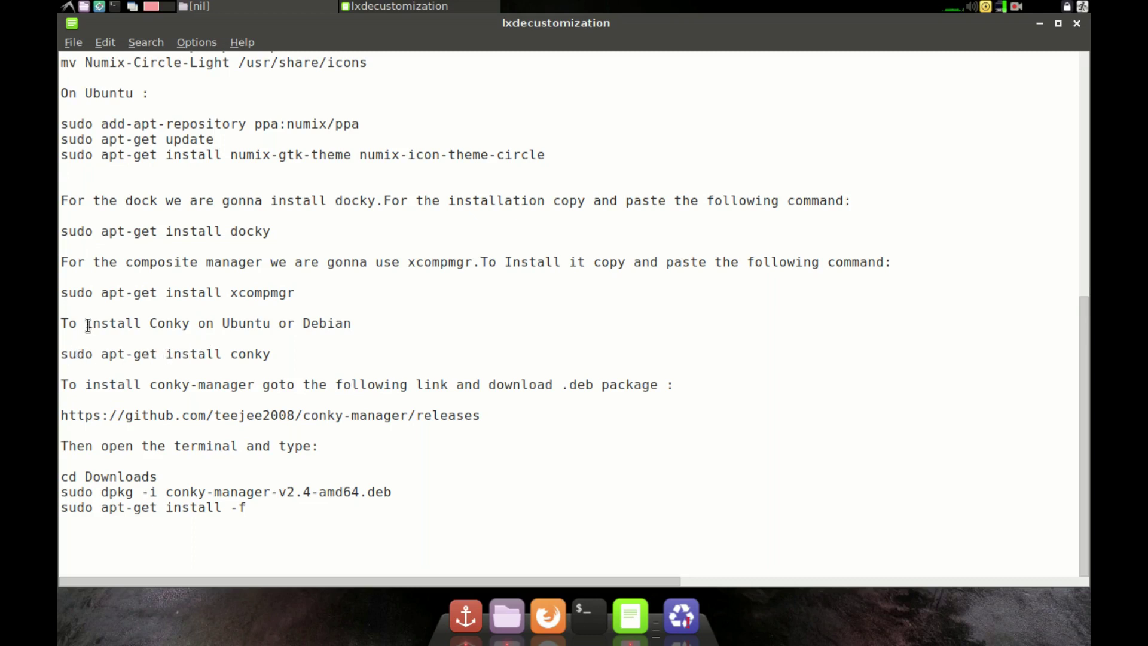
left_click_drag(88, 325, 219, 325)
left_click_drag(150, 384, 328, 385)
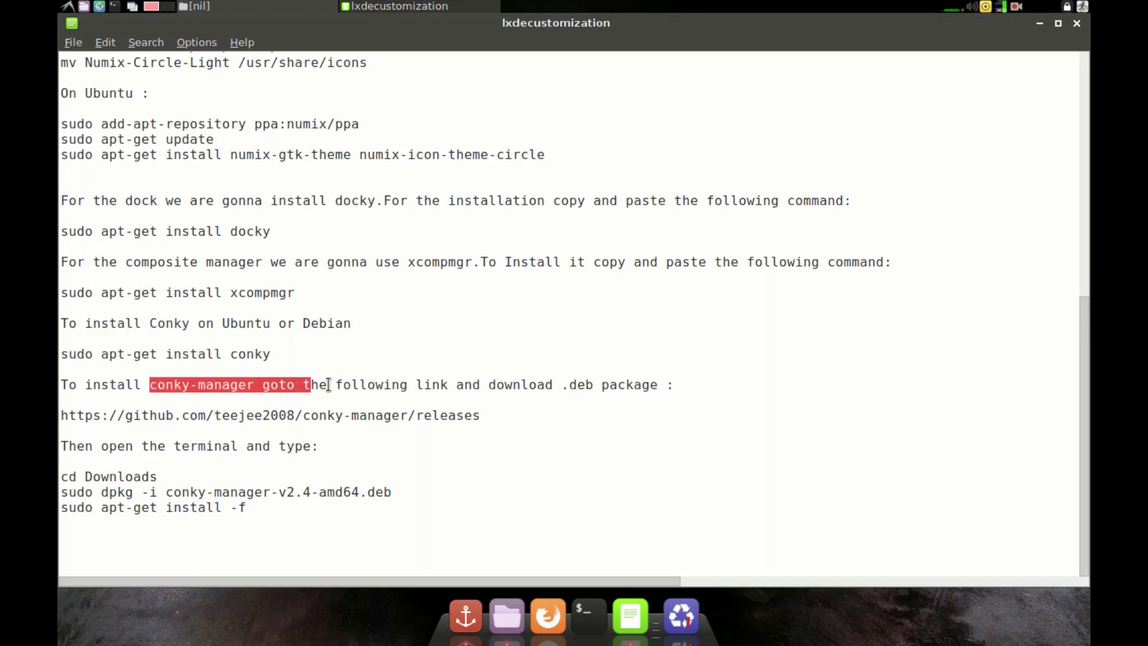
left_click(275, 341)
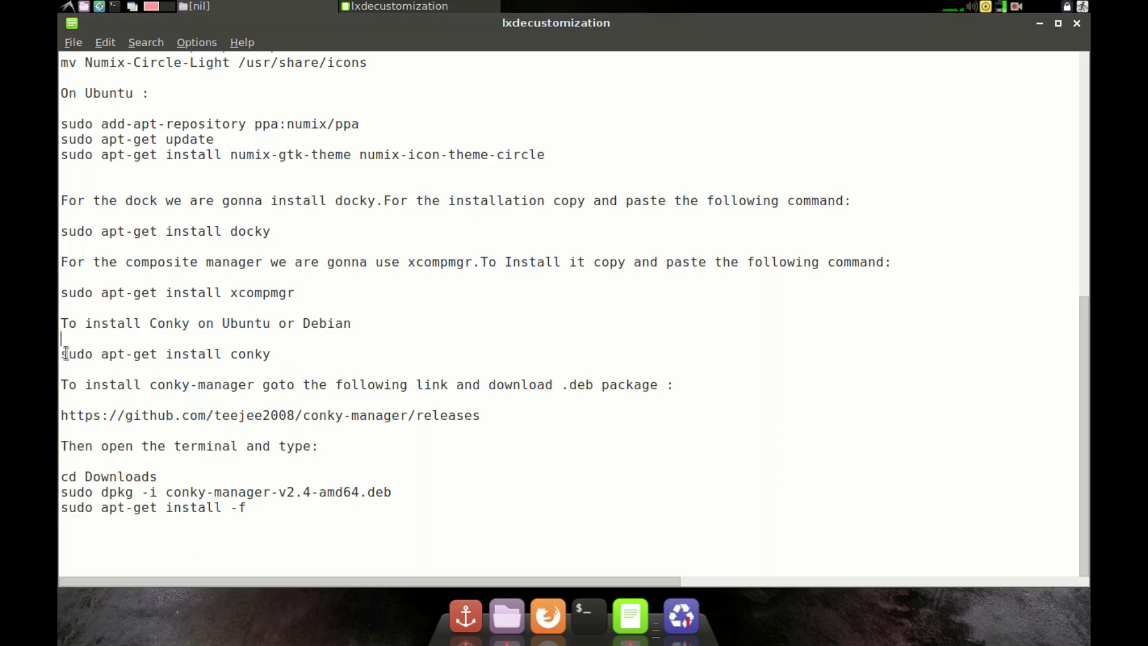
left_click_drag(62, 354, 277, 355)
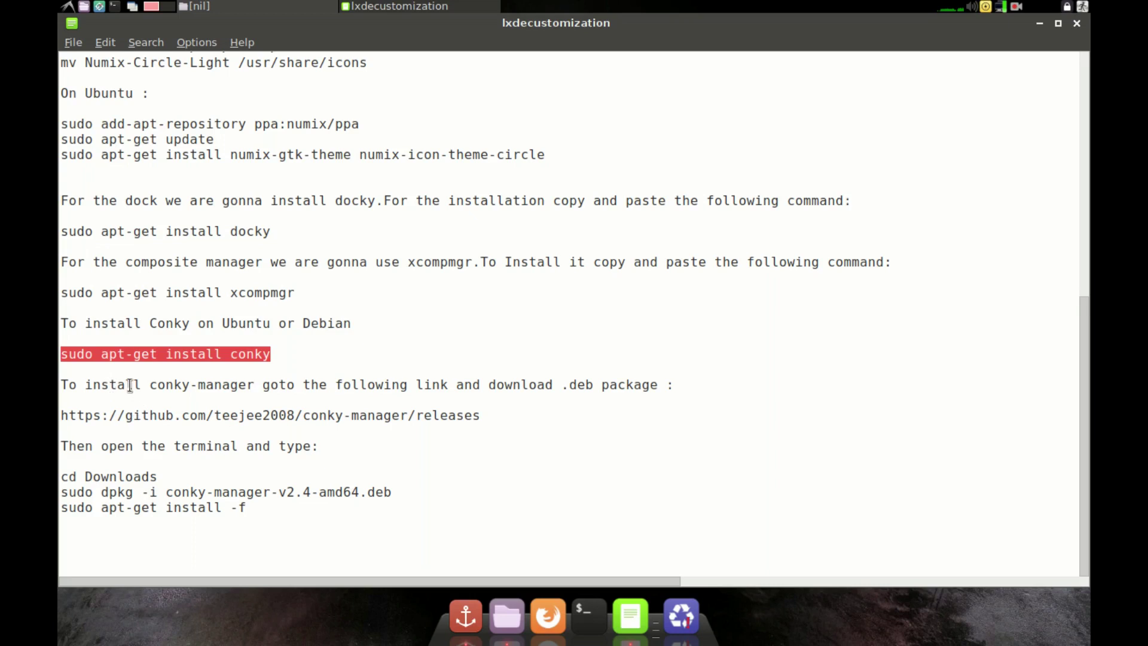
left_click_drag(133, 384, 296, 386)
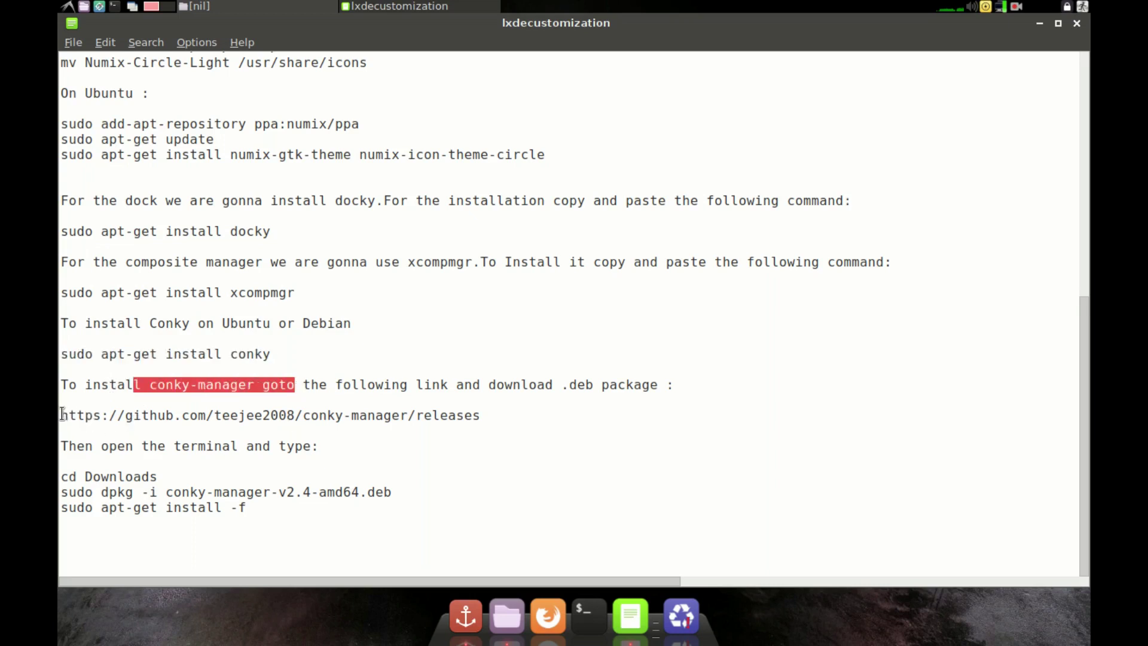
left_click_drag(61, 415, 486, 415)
left_click(378, 444)
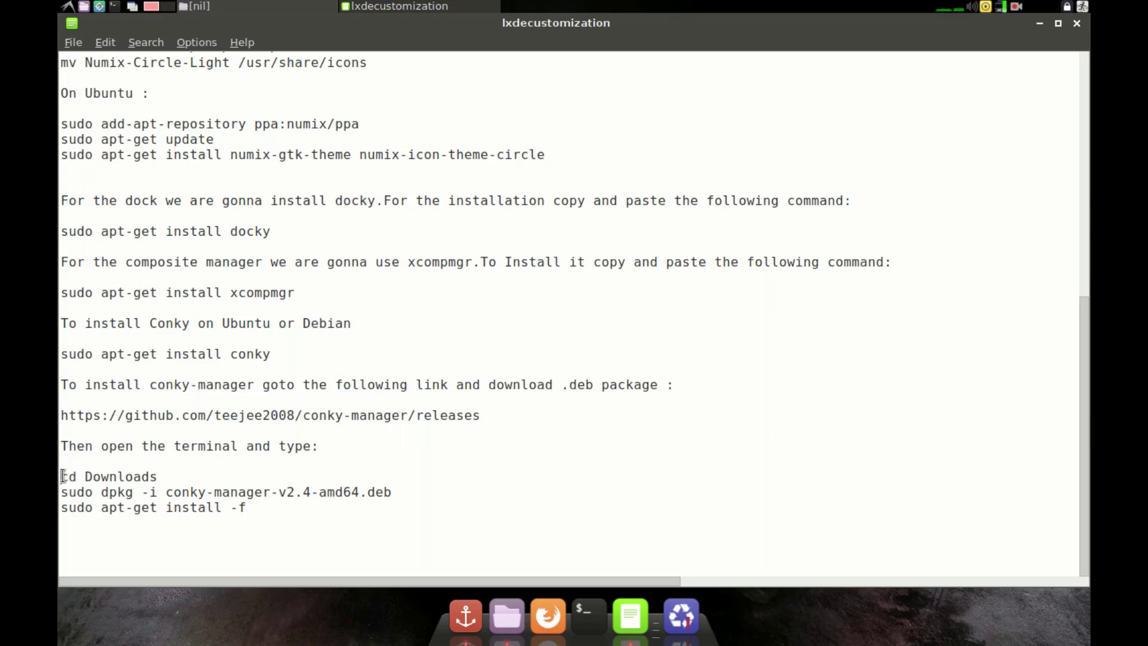
left_click_drag(61, 476, 298, 519)
left_click(304, 507)
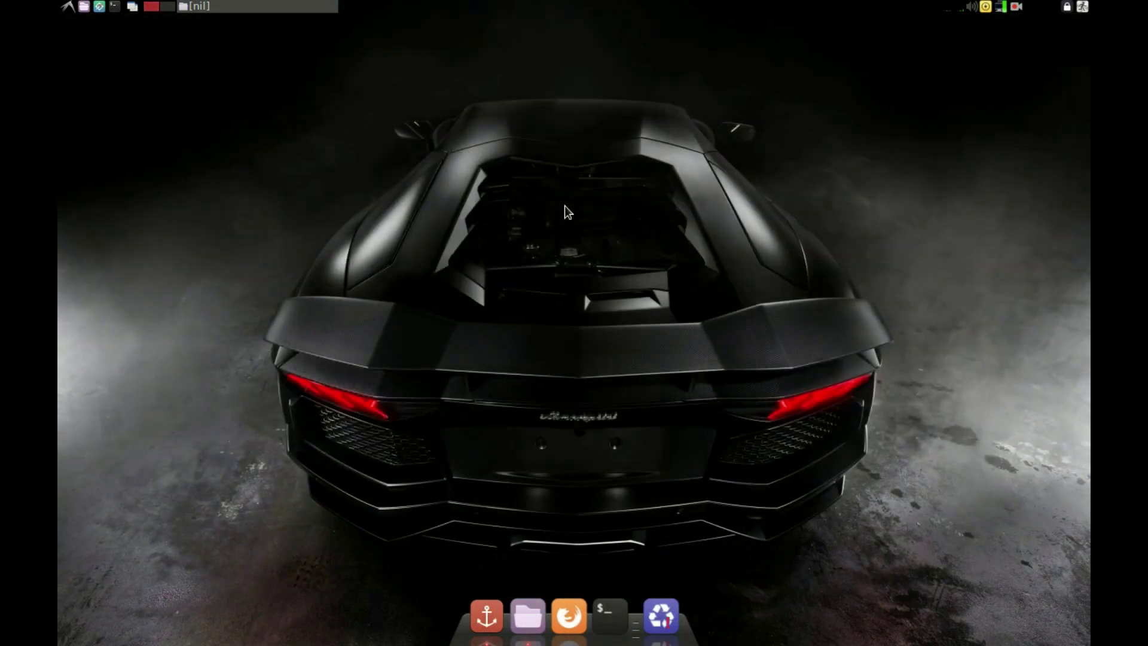
Step: Launch Conky Manager and enable the Green Apple Desktop/Gotham clock widget
left_click(67, 7)
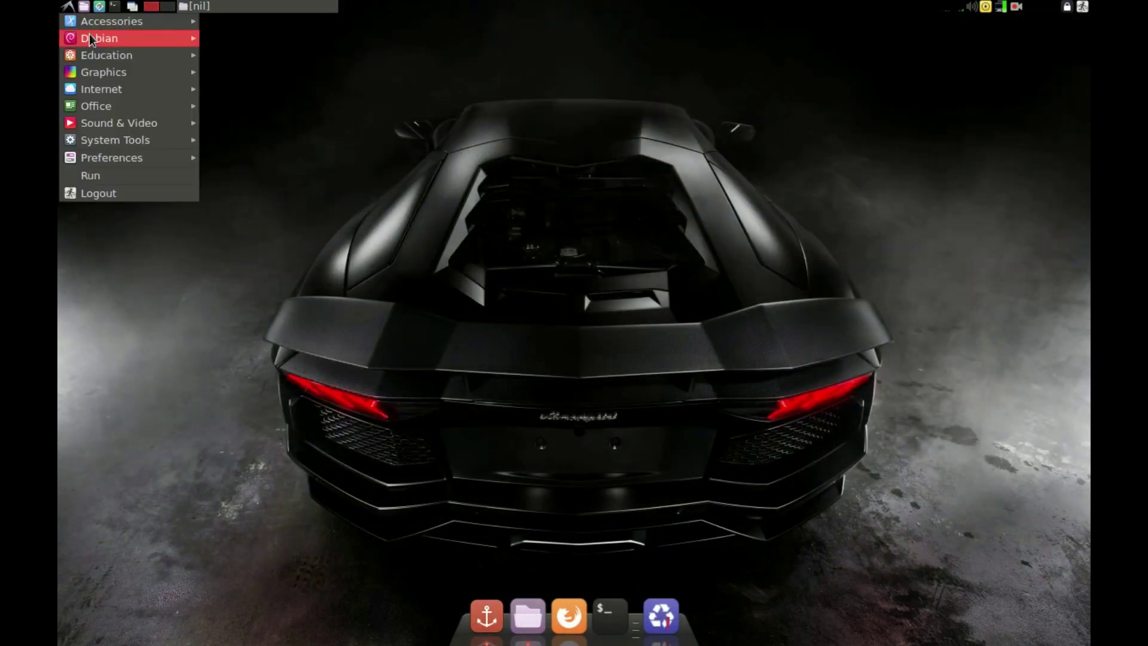
mouse_move(91, 28)
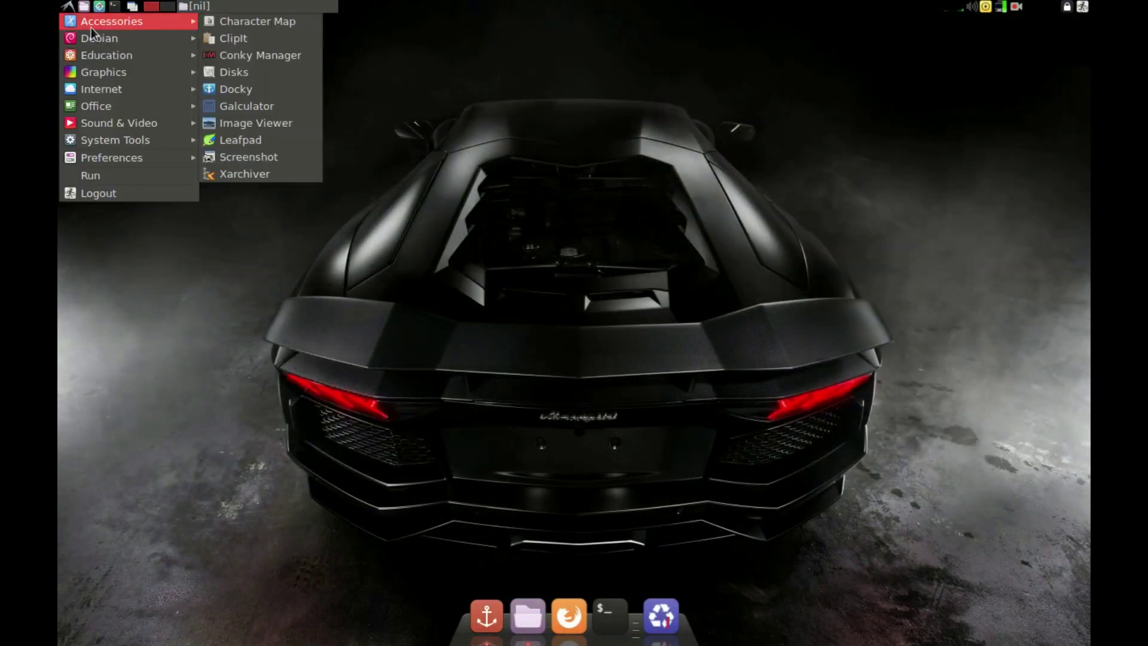
left_click(258, 55)
mouse_move(493, 109)
left_mouse_down()
mouse_move(419, 109)
mouse_move(559, 108)
mouse_move(515, 107)
left_mouse_up()
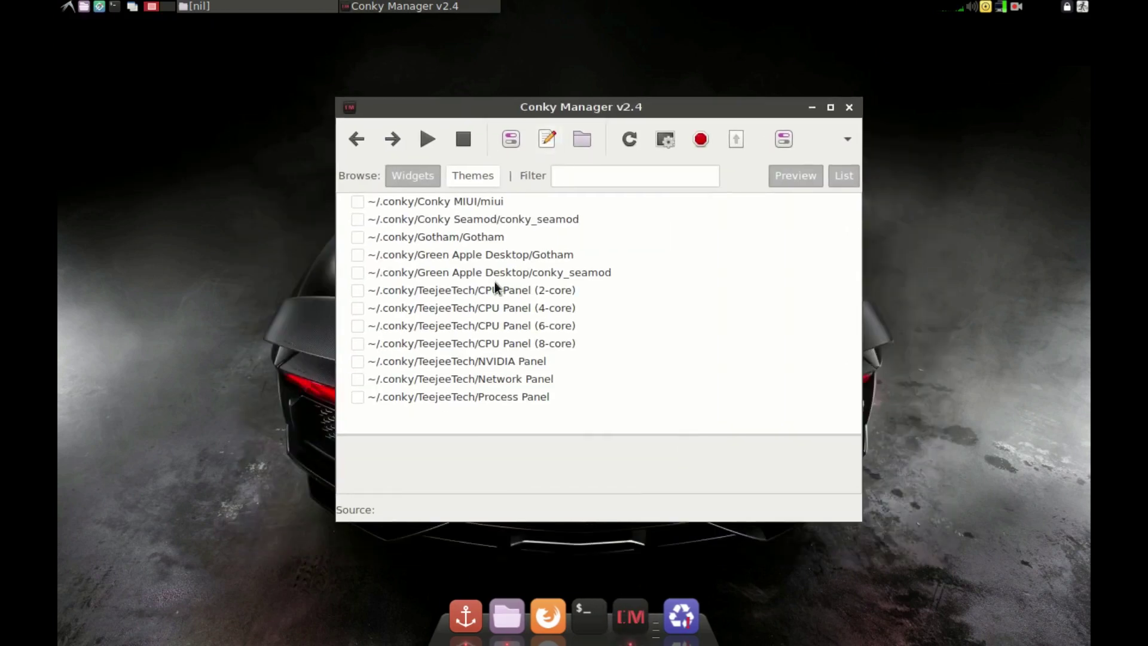
left_click(448, 248)
left_click(449, 228)
left_click(452, 252)
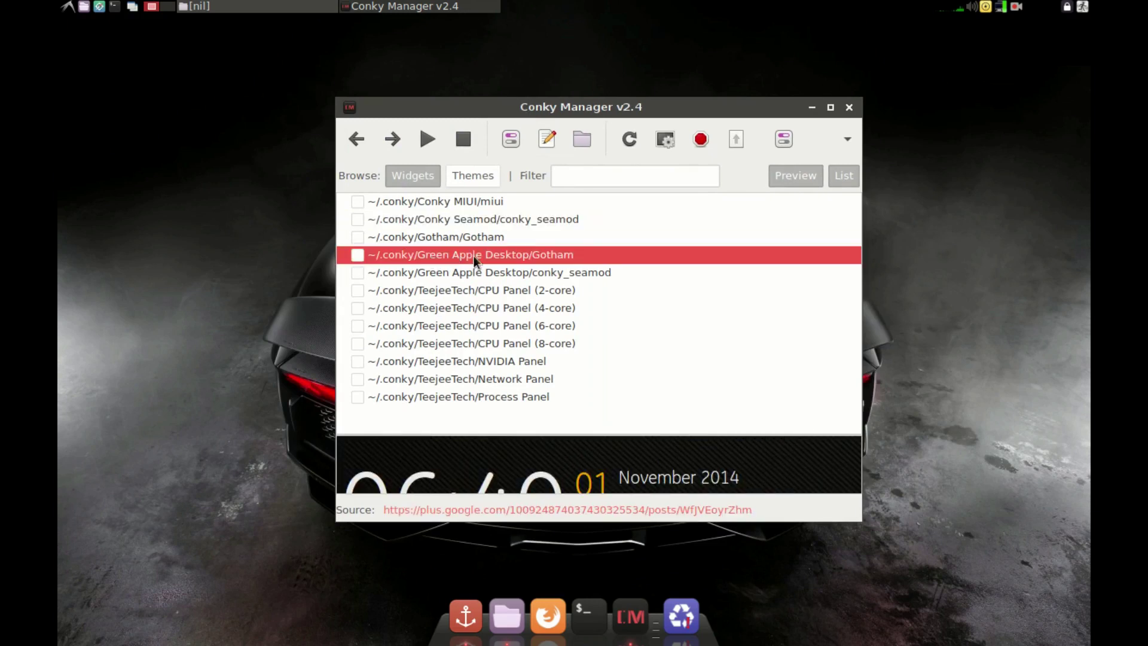
left_click(357, 256)
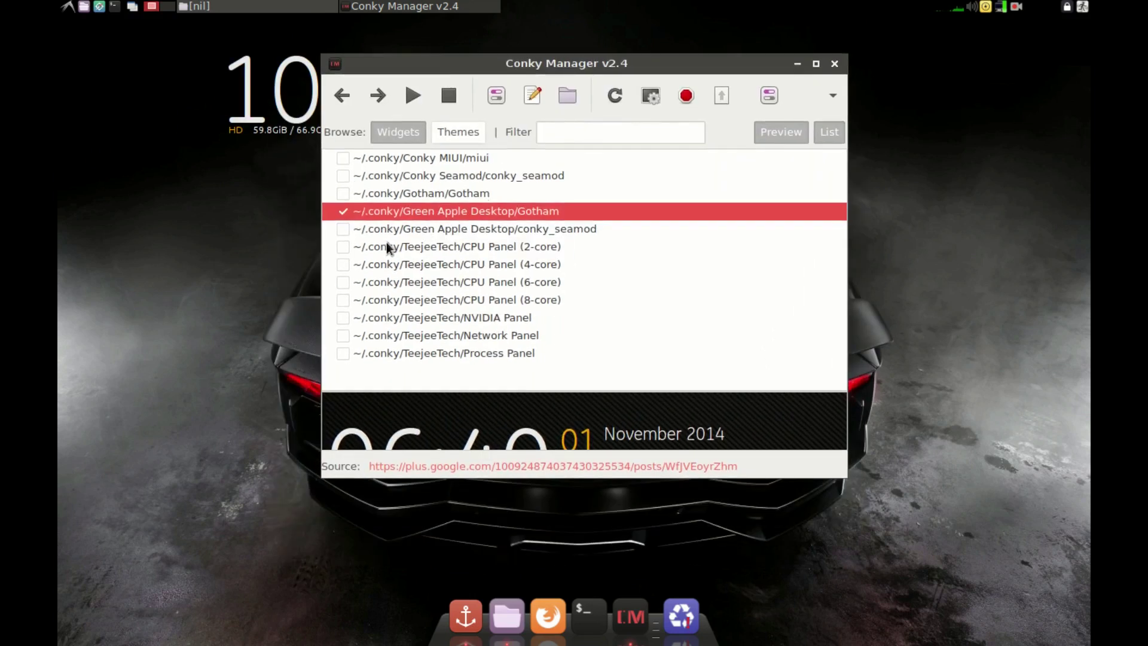
Step: Enable the CPU Panel (2-core) and Process Panel widgets, then close Conky Manager
left_click(481, 247)
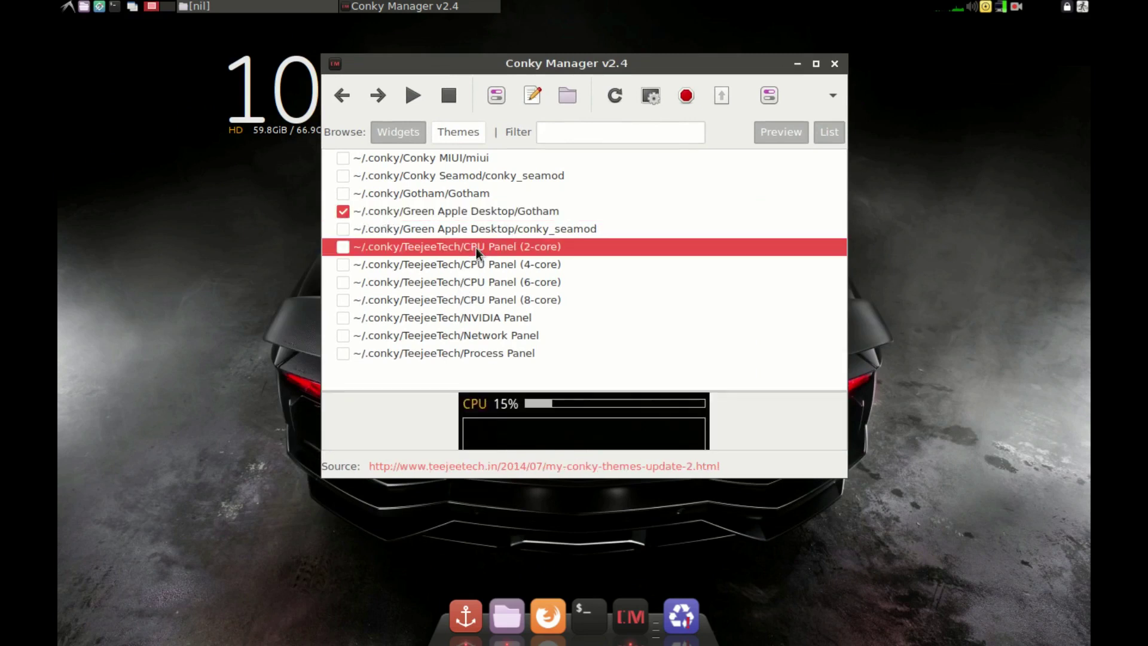
left_click(342, 247)
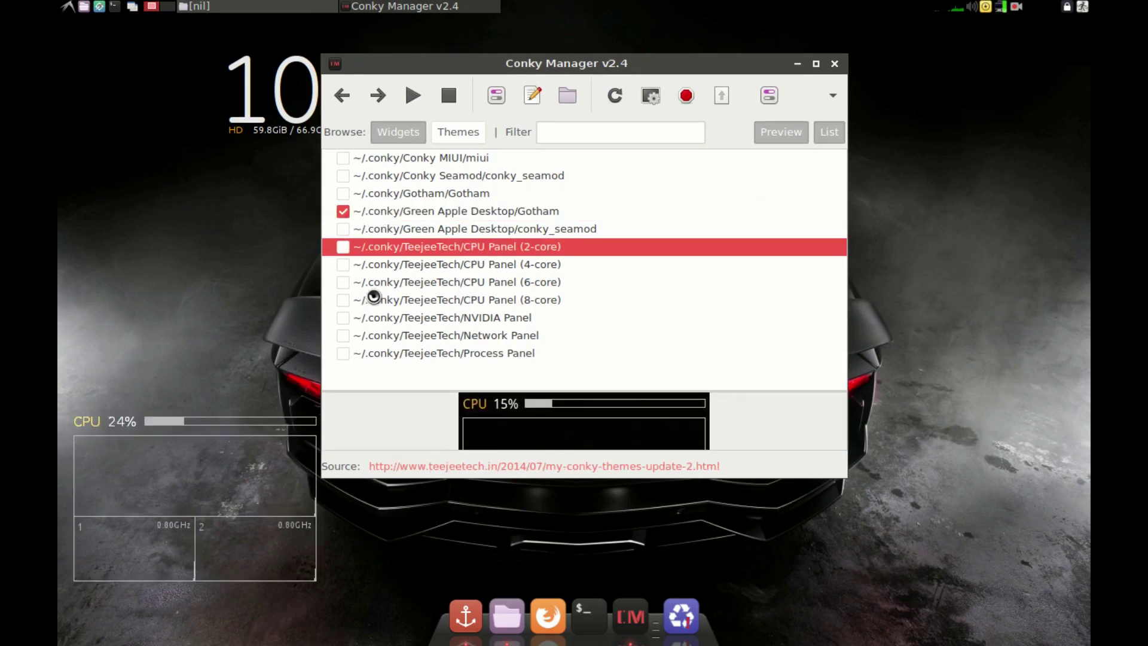
left_click(431, 356)
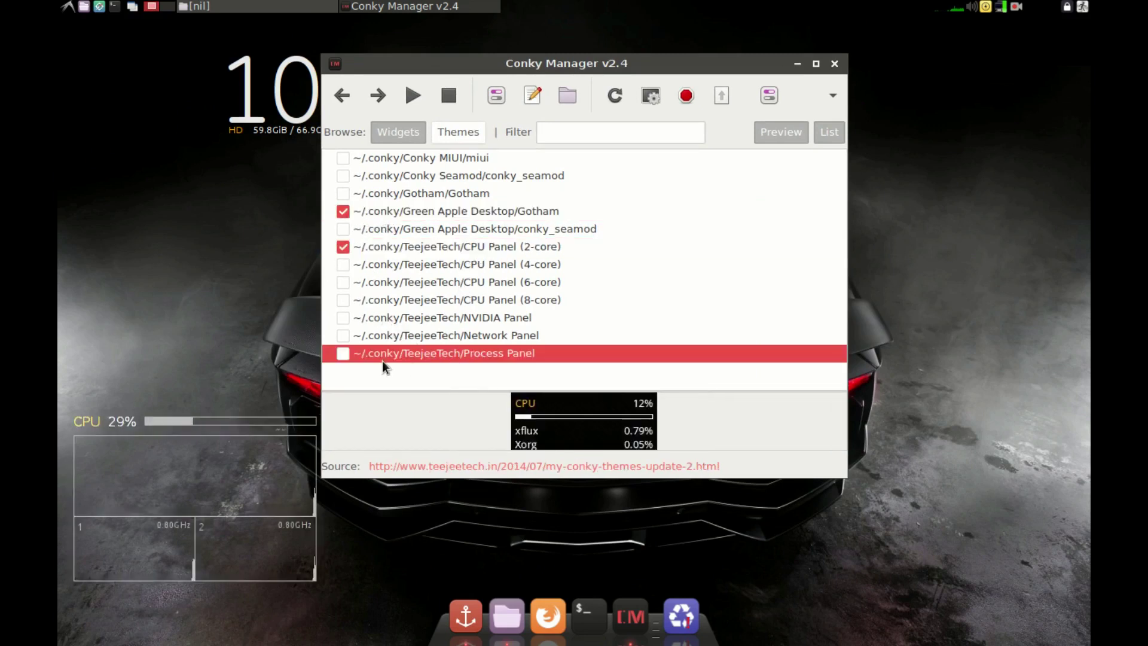
left_click(344, 355)
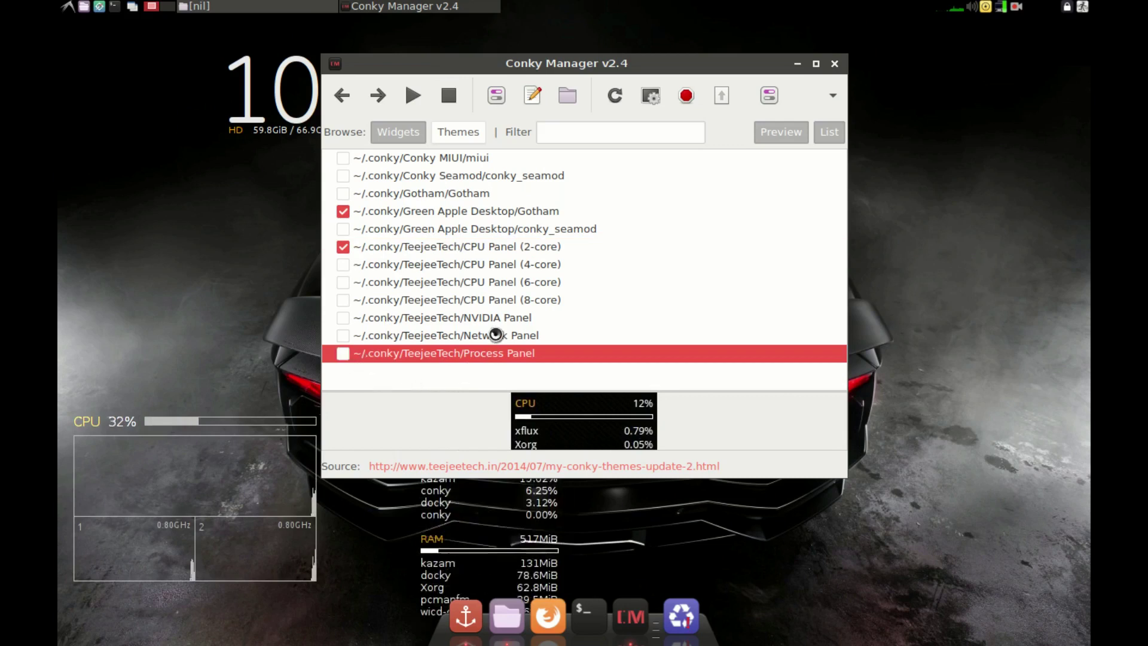
left_click(835, 64)
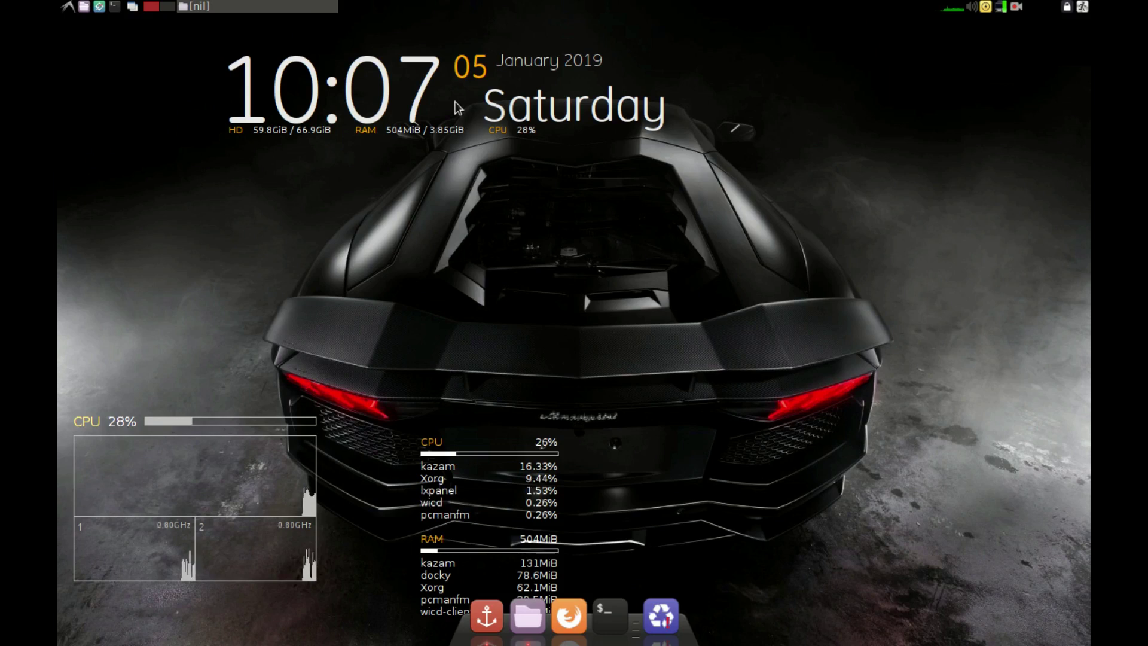
Step: Shift the Gotham clock slightly down-right and move the Process Panel to the right edge
left_click_drag(455, 102, 543, 124)
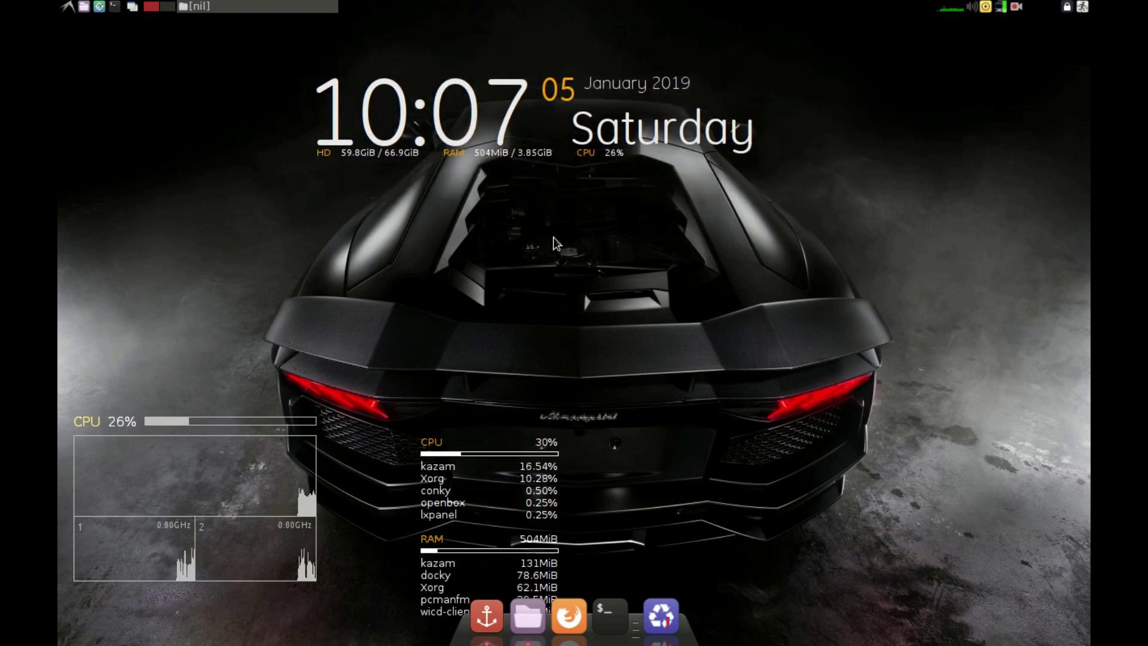
left_click_drag(491, 468, 996, 415)
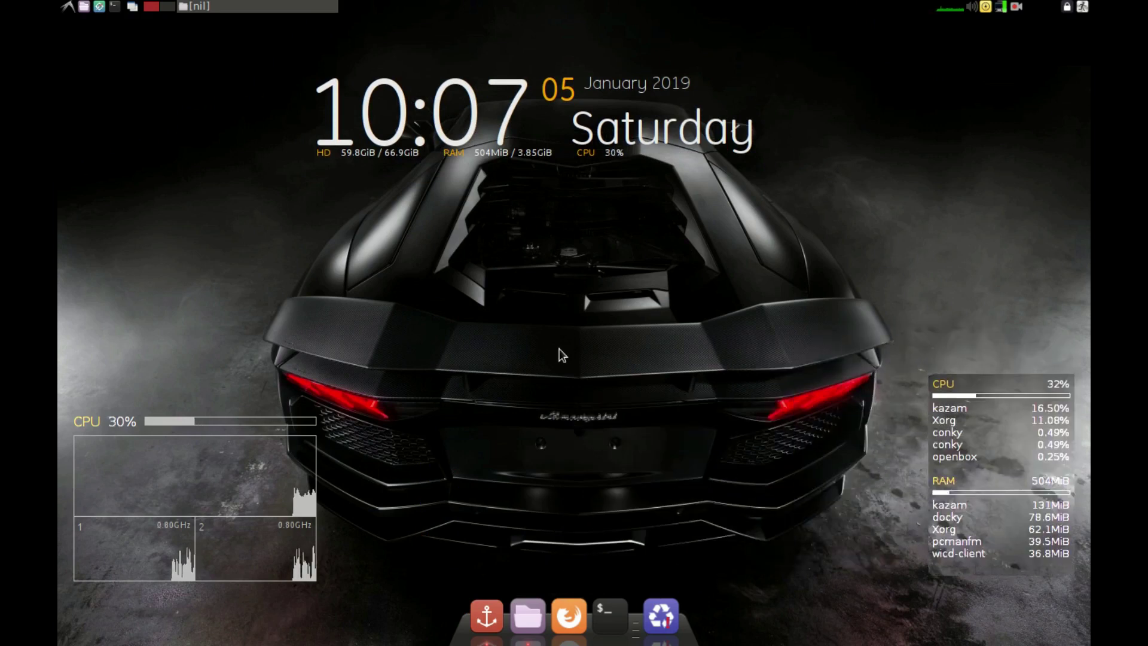